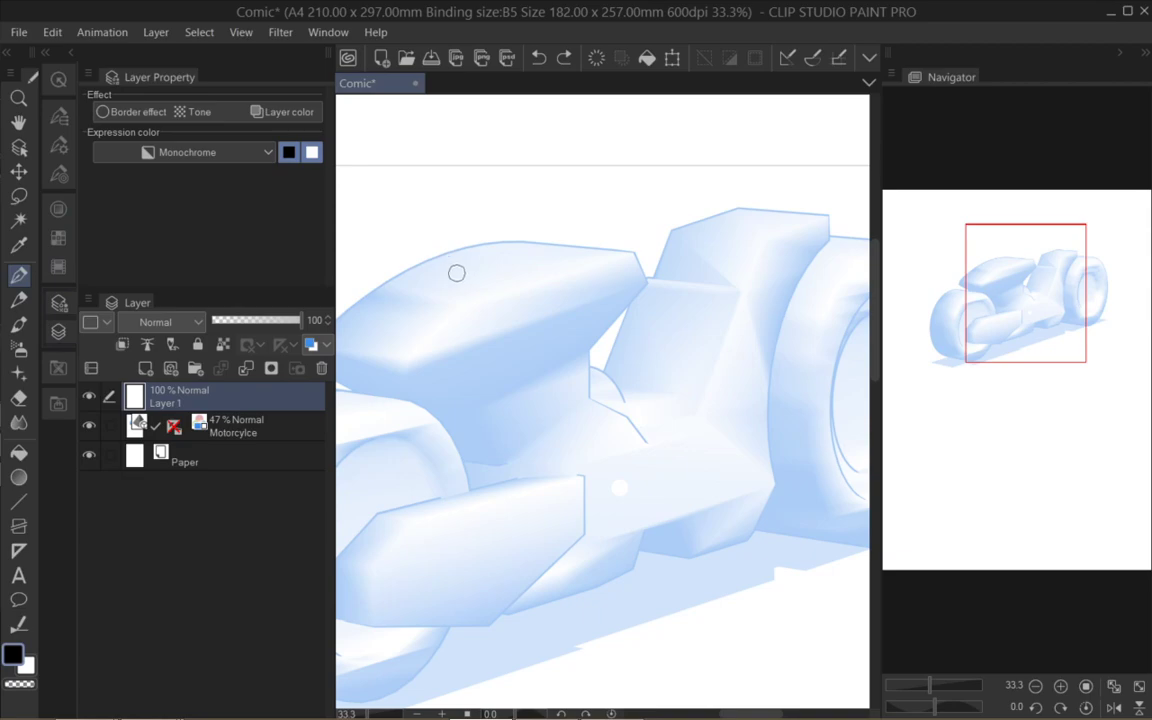
# Hide the palettes and ink the outer contour of the upper front fairing in black over the blue motorcycle reference
pyautogui.press('Tab')
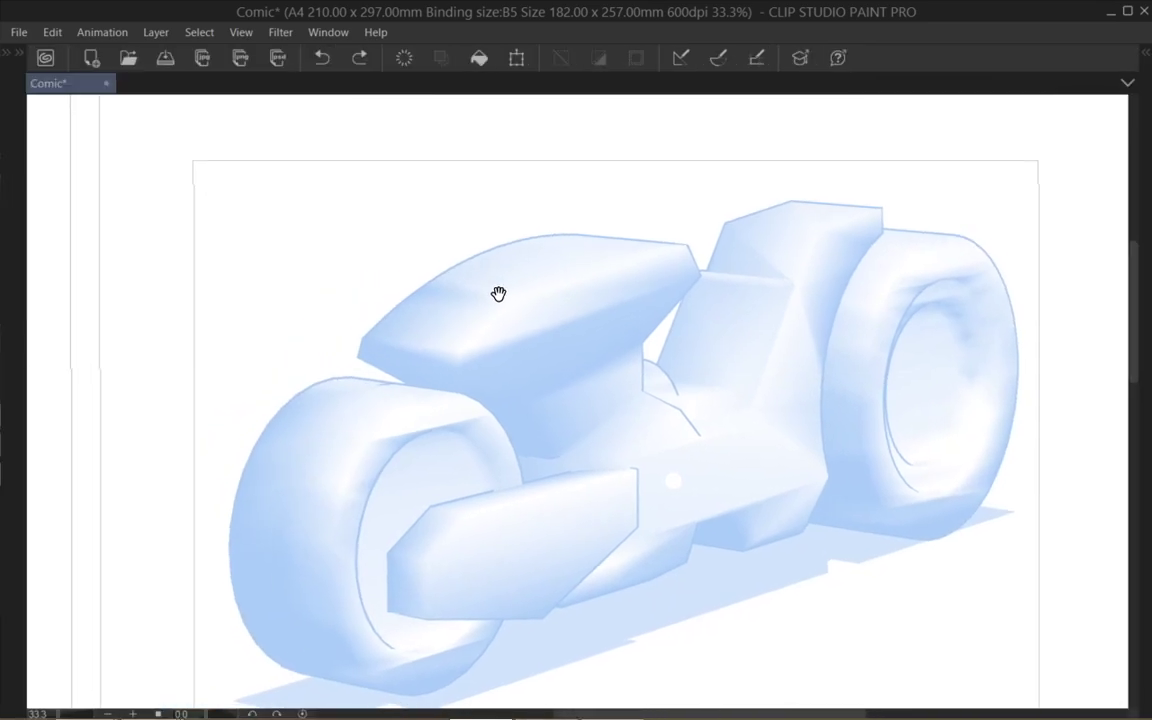
pyautogui.scroll(2, 539, 297)
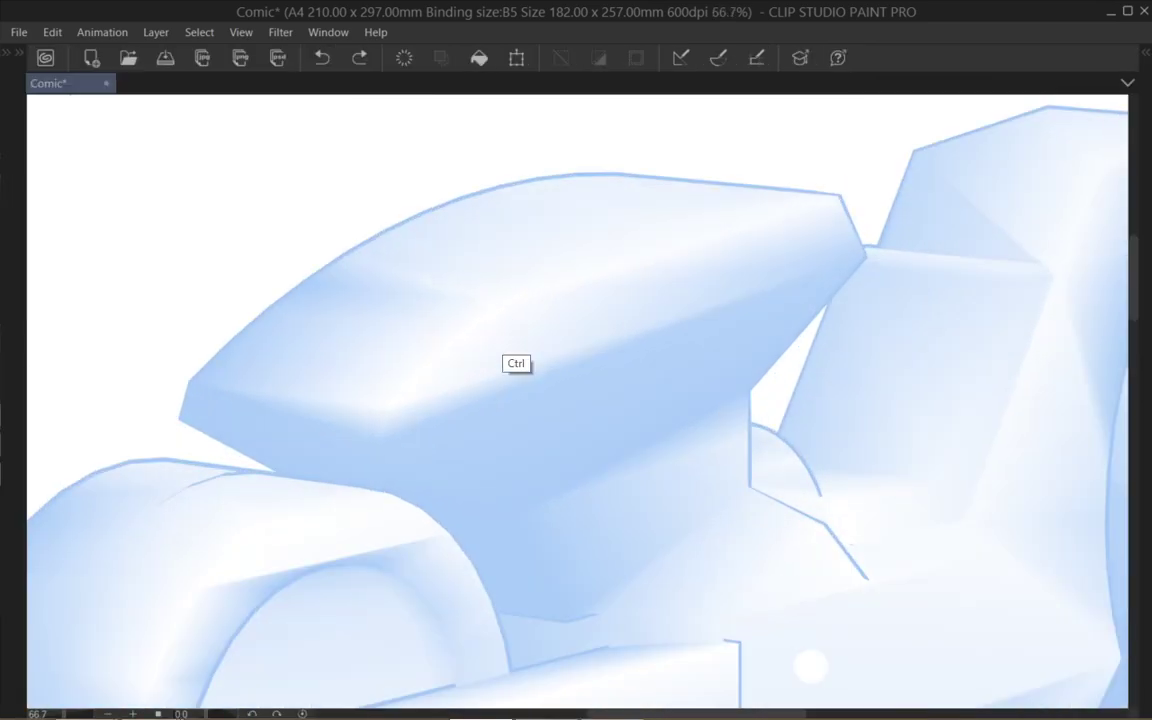
pyautogui.press('-')
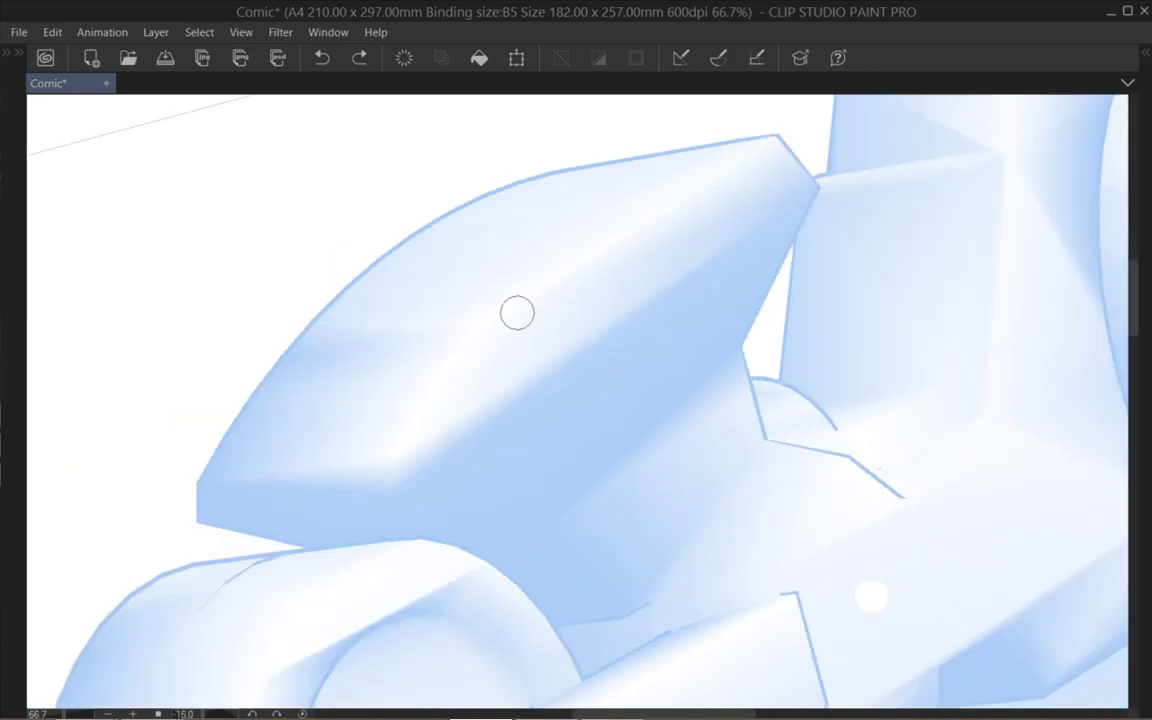
pyautogui.press('-')
pyautogui.press('^')
pyautogui.moveTo(635, 294); pyautogui.dragTo(571, 301)
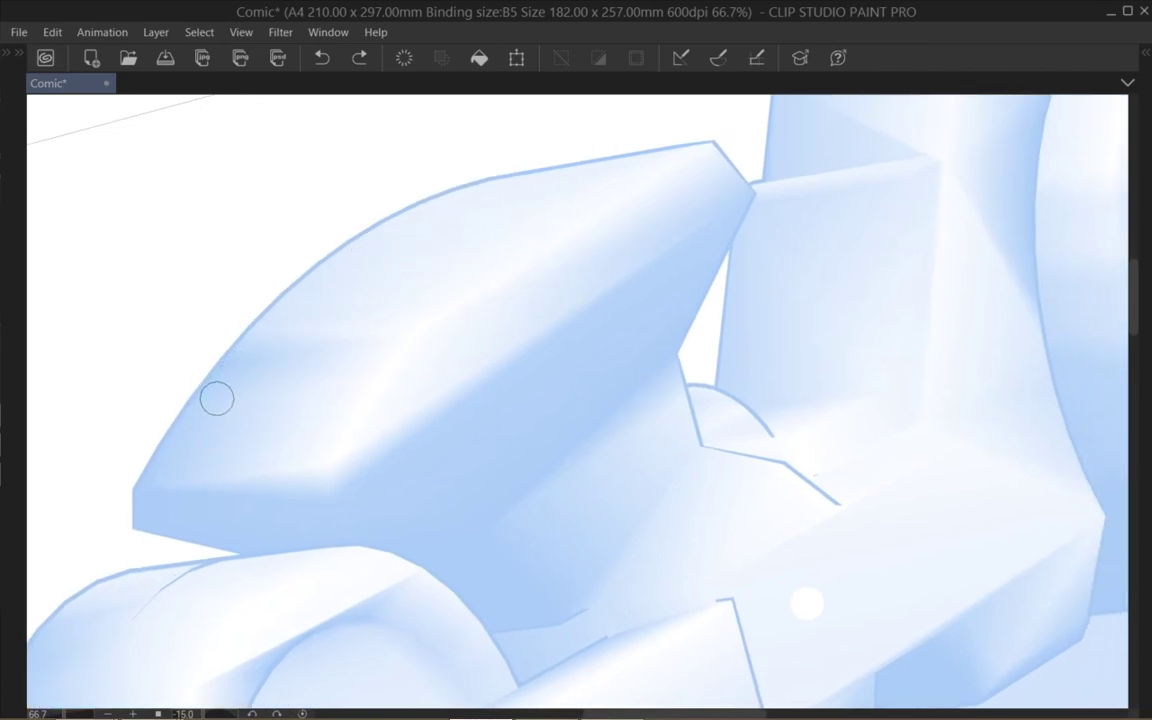
pyautogui.moveTo(131, 495); pyautogui.dragTo(130, 531)
pyautogui.moveTo(124, 494)
pyautogui.mouseDown()
pyautogui.moveTo(206, 362)
pyautogui.moveTo(338, 241)
pyautogui.mouseUp()
pyautogui.moveTo(300, 275); pyautogui.dragTo(418, 196)
pyautogui.moveTo(404, 203)
pyautogui.mouseDown()
pyautogui.moveTo(708, 144)
pyautogui.moveTo(751, 206)
pyautogui.moveTo(680, 345)
pyautogui.mouseUp()
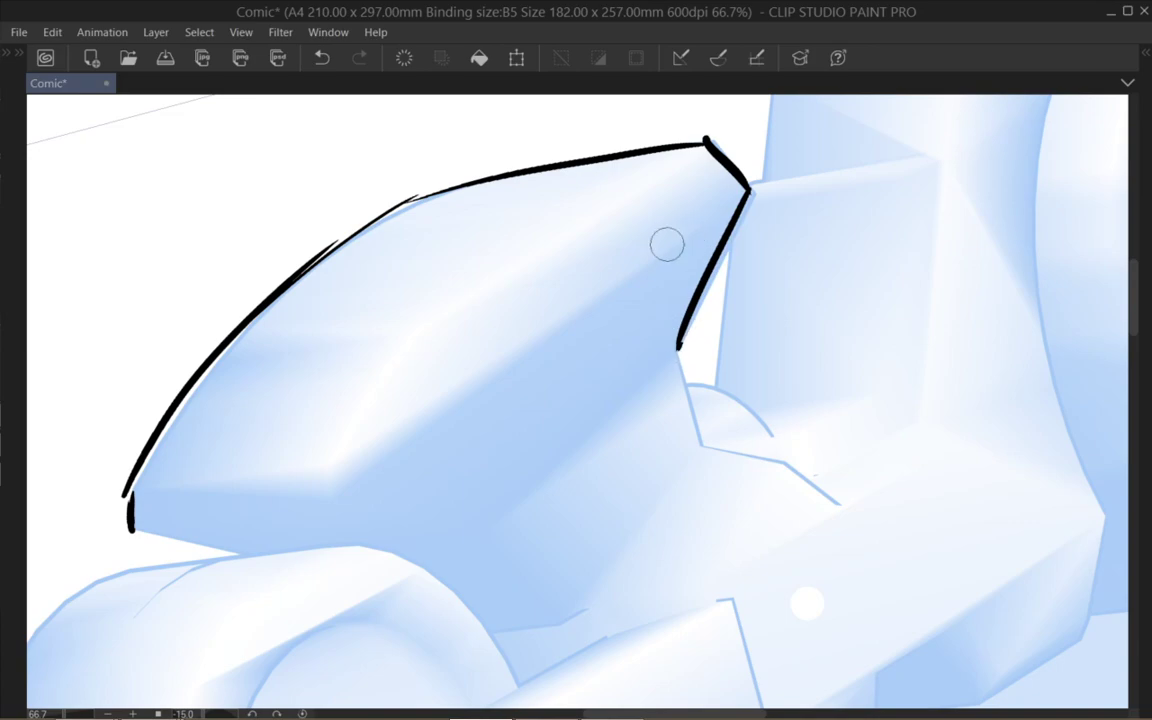
# Fill the intake under the fairing's nose solid black, and ink the side headlight shape, lower crease and small fittings on the front edge
pyautogui.moveTo(155, 521)
pyautogui.mouseDown()
pyautogui.moveTo(284, 489)
pyautogui.moveTo(275, 501)
pyautogui.moveTo(322, 515)
pyautogui.mouseUp()
pyautogui.moveTo(193, 515)
pyautogui.mouseDown()
pyautogui.moveTo(269, 519)
pyautogui.moveTo(156, 527)
pyautogui.moveTo(260, 532)
pyautogui.moveTo(291, 518)
pyautogui.moveTo(358, 545)
pyautogui.mouseUp()
pyautogui.moveTo(322, 499)
pyautogui.mouseDown()
pyautogui.moveTo(495, 365)
pyautogui.moveTo(565, 336)
pyautogui.moveTo(600, 369)
pyautogui.moveTo(588, 408)
pyautogui.moveTo(545, 427)
pyautogui.moveTo(490, 432)
pyautogui.moveTo(455, 420)
pyautogui.mouseUp()
pyautogui.moveTo(175, 397)
pyautogui.mouseDown()
pyautogui.moveTo(104, 425)
pyautogui.moveTo(113, 444)
pyautogui.moveTo(168, 401)
pyautogui.mouseUp()
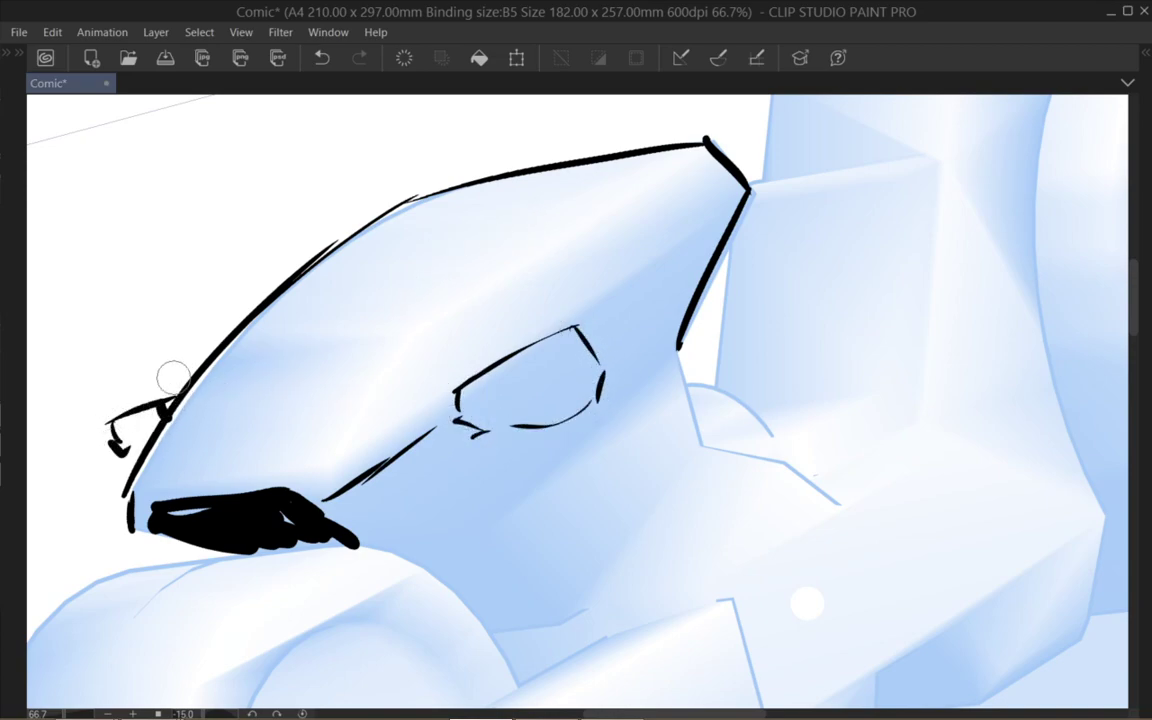
pyautogui.moveTo(233, 328)
pyautogui.mouseDown()
pyautogui.moveTo(212, 272)
pyautogui.moveTo(238, 320)
pyautogui.moveTo(216, 278)
pyautogui.moveTo(231, 348)
pyautogui.mouseUp()
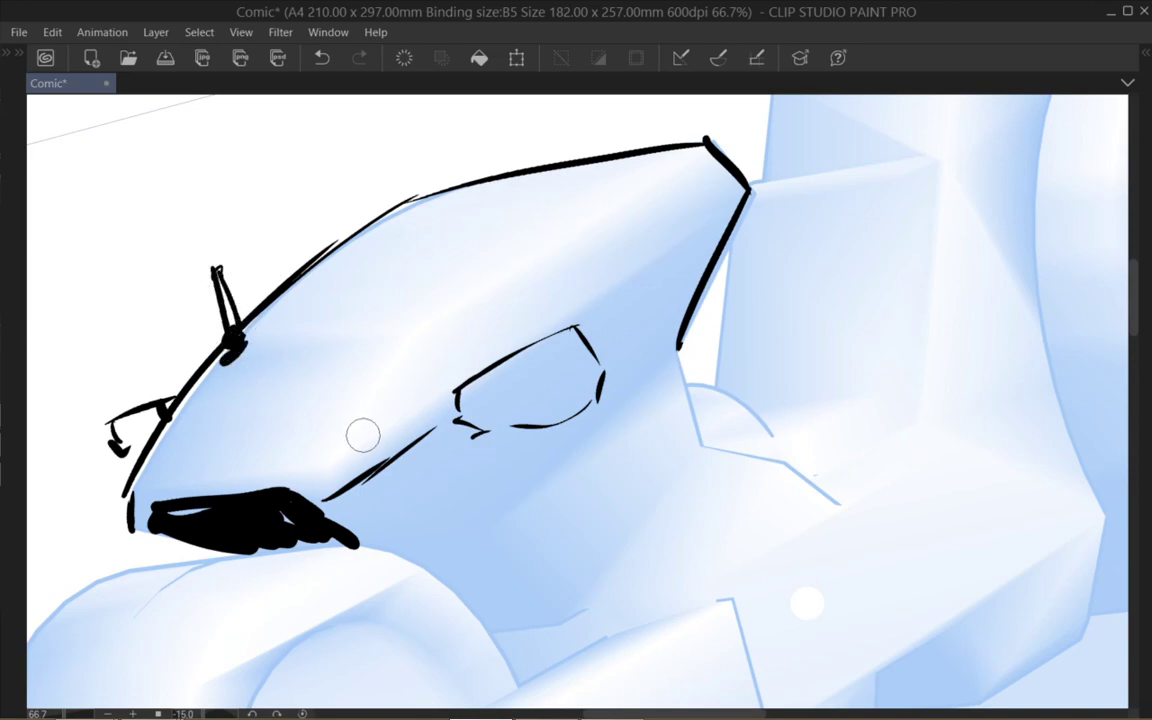
# Ink the fairing's long crease line and the windscreen's lower edge, and thicken the front rim of the side headlight shape
pyautogui.moveTo(296, 480); pyautogui.dragTo(470, 258)
pyautogui.moveTo(395, 352); pyautogui.dragTo(702, 146)
pyautogui.moveTo(398, 201); pyautogui.dragTo(467, 231)
pyautogui.moveTo(292, 289)
pyautogui.mouseDown()
pyautogui.moveTo(268, 336)
pyautogui.moveTo(297, 325)
pyautogui.mouseUp()
pyautogui.moveTo(269, 334); pyautogui.dragTo(382, 312)
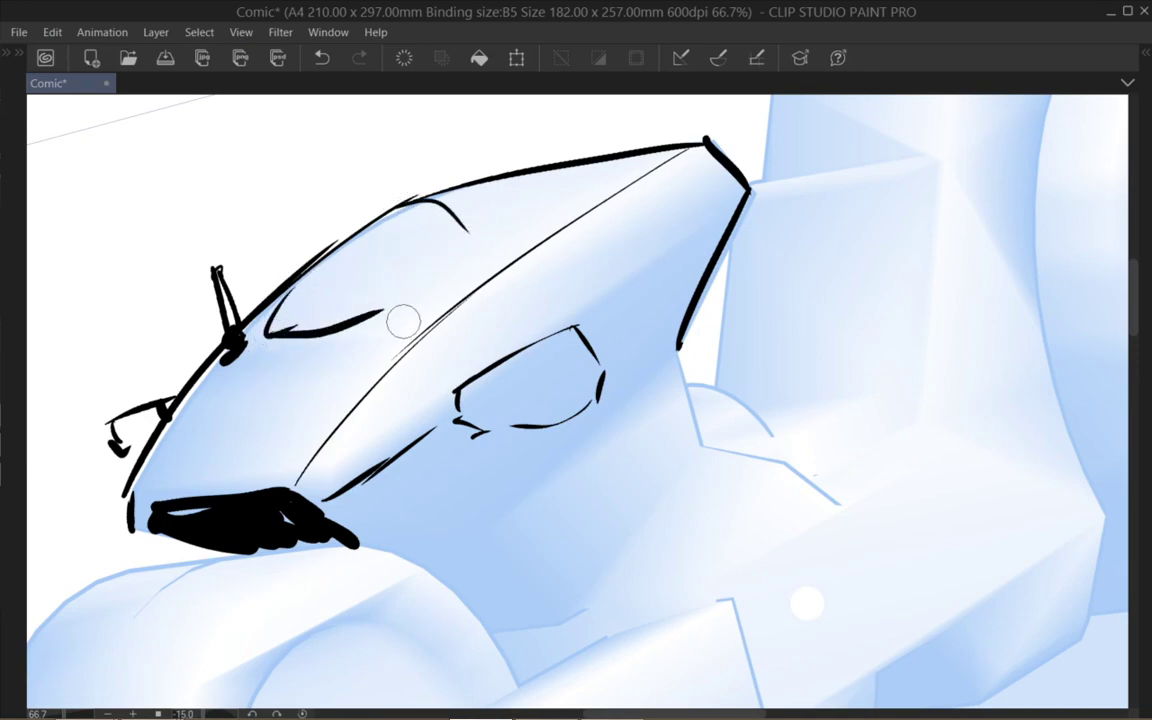
pyautogui.hotkey('ctrl', 'z')
pyautogui.moveTo(269, 334)
pyautogui.mouseDown()
pyautogui.moveTo(404, 311)
pyautogui.moveTo(515, 336)
pyautogui.mouseUp()
pyautogui.moveTo(462, 394)
pyautogui.mouseDown()
pyautogui.moveTo(500, 403)
pyautogui.moveTo(472, 381)
pyautogui.moveTo(504, 430)
pyautogui.moveTo(557, 432)
pyautogui.mouseUp()
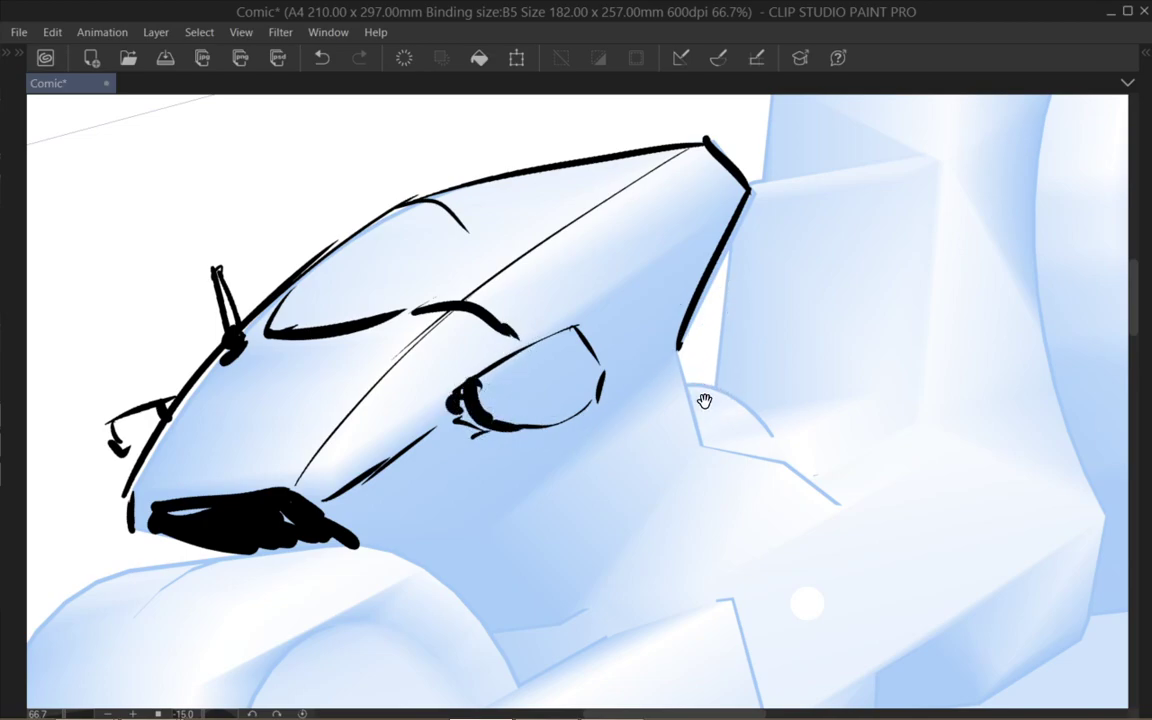
# Draw the ribbed handlebar grip projecting behind the side headlight shape, with its short mounting strokes
pyautogui.moveTo(703, 397); pyautogui.dragTo(608, 340)
pyautogui.moveTo(500, 345)
pyautogui.mouseDown()
pyautogui.moveTo(504, 388)
pyautogui.moveTo(527, 353)
pyautogui.moveTo(634, 320)
pyautogui.mouseUp()
pyautogui.moveTo(520, 378); pyautogui.dragTo(643, 344)
pyautogui.moveTo(530, 353)
pyautogui.mouseDown()
pyautogui.moveTo(539, 379)
pyautogui.moveTo(549, 375)
pyautogui.mouseUp()
pyautogui.moveTo(554, 347)
pyautogui.mouseDown()
pyautogui.moveTo(562, 372)
pyautogui.moveTo(575, 368)
pyautogui.mouseUp()
pyautogui.moveTo(582, 338)
pyautogui.mouseDown()
pyautogui.moveTo(591, 363)
pyautogui.moveTo(619, 356)
pyautogui.mouseUp()
pyautogui.moveTo(581, 291); pyautogui.dragTo(588, 319)
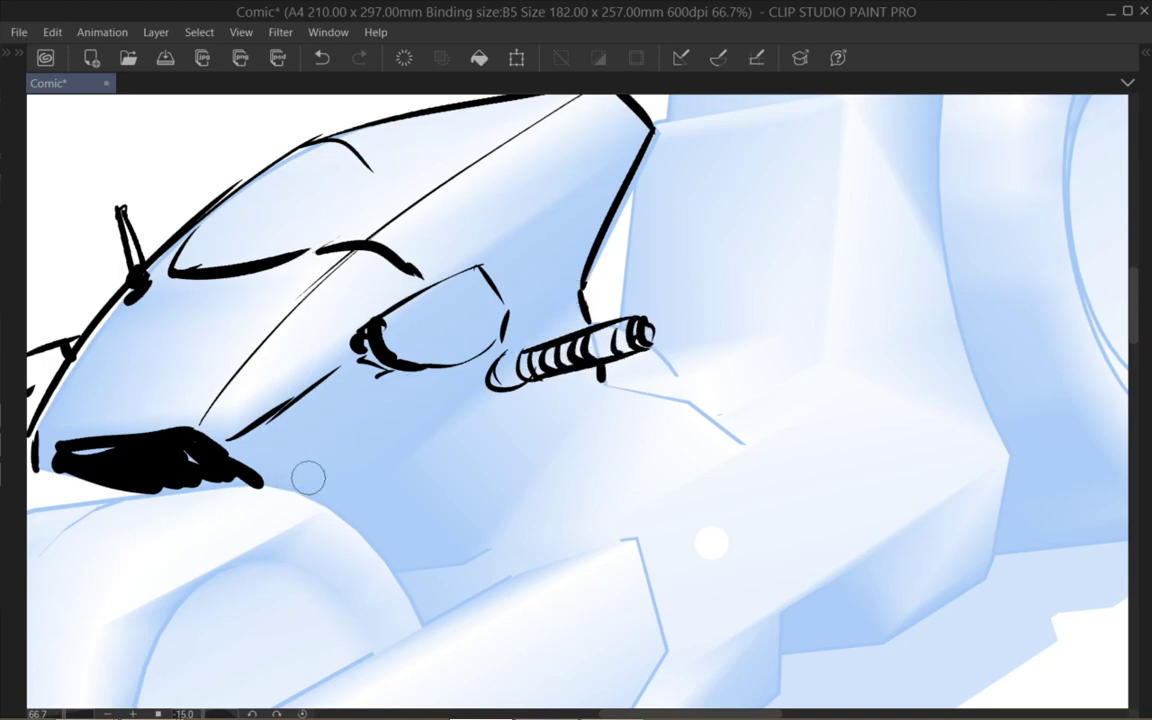
# Fill the recesses below and behind the side headlight shape solid black, and draw the curved lever under the grip
pyautogui.moveTo(294, 479); pyautogui.dragTo(457, 399)
pyautogui.moveTo(319, 399)
pyautogui.mouseDown()
pyautogui.moveTo(330, 380)
pyautogui.moveTo(347, 406)
pyautogui.moveTo(432, 345)
pyautogui.moveTo(470, 365)
pyautogui.mouseUp()
pyautogui.moveTo(492, 279)
pyautogui.mouseDown()
pyautogui.moveTo(578, 262)
pyautogui.moveTo(589, 228)
pyautogui.moveTo(513, 270)
pyautogui.moveTo(547, 302)
pyautogui.moveTo(523, 346)
pyautogui.moveTo(509, 346)
pyautogui.moveTo(496, 385)
pyautogui.moveTo(511, 385)
pyautogui.moveTo(494, 414)
pyautogui.moveTo(511, 425)
pyautogui.moveTo(600, 429)
pyautogui.mouseUp()
pyautogui.moveTo(555, 386); pyautogui.dragTo(585, 382)
pyautogui.moveTo(530, 396); pyautogui.dragTo(620, 418)
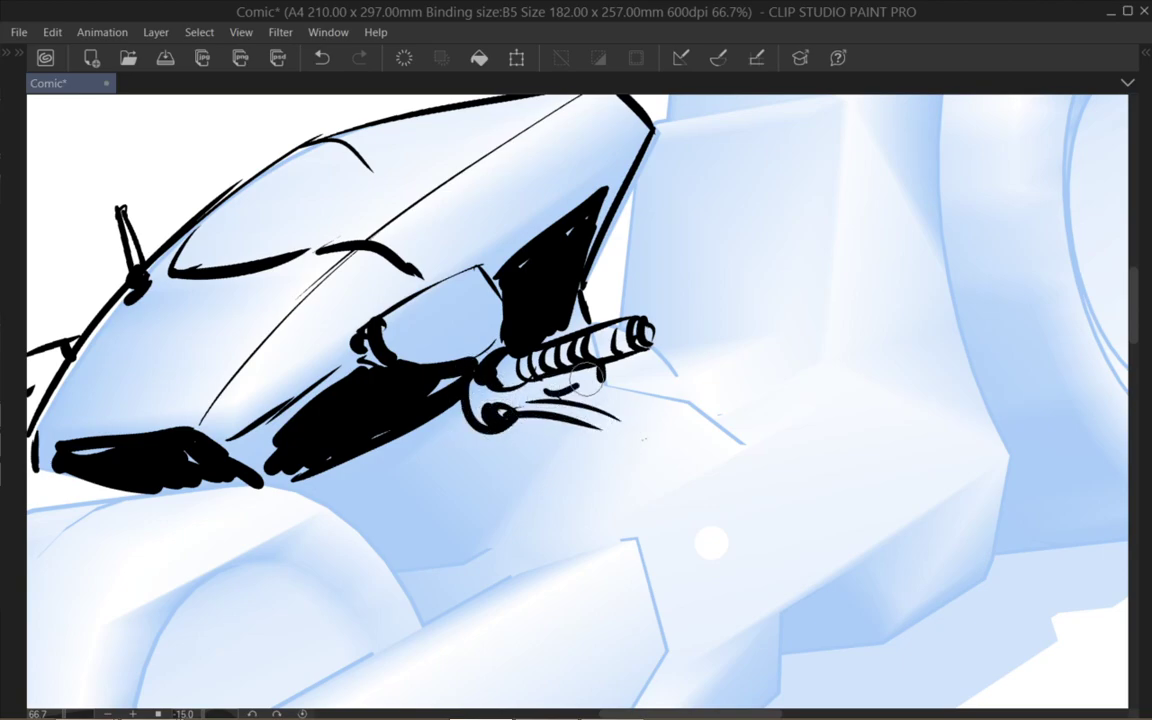
# Ink the strut above the front wheel with a solid black band, a parallel edge line and short detail ticks
pyautogui.moveTo(333, 463); pyautogui.dragTo(455, 558)
pyautogui.moveTo(325, 468); pyautogui.dragTo(445, 575)
pyautogui.moveTo(381, 455); pyautogui.dragTo(476, 533)
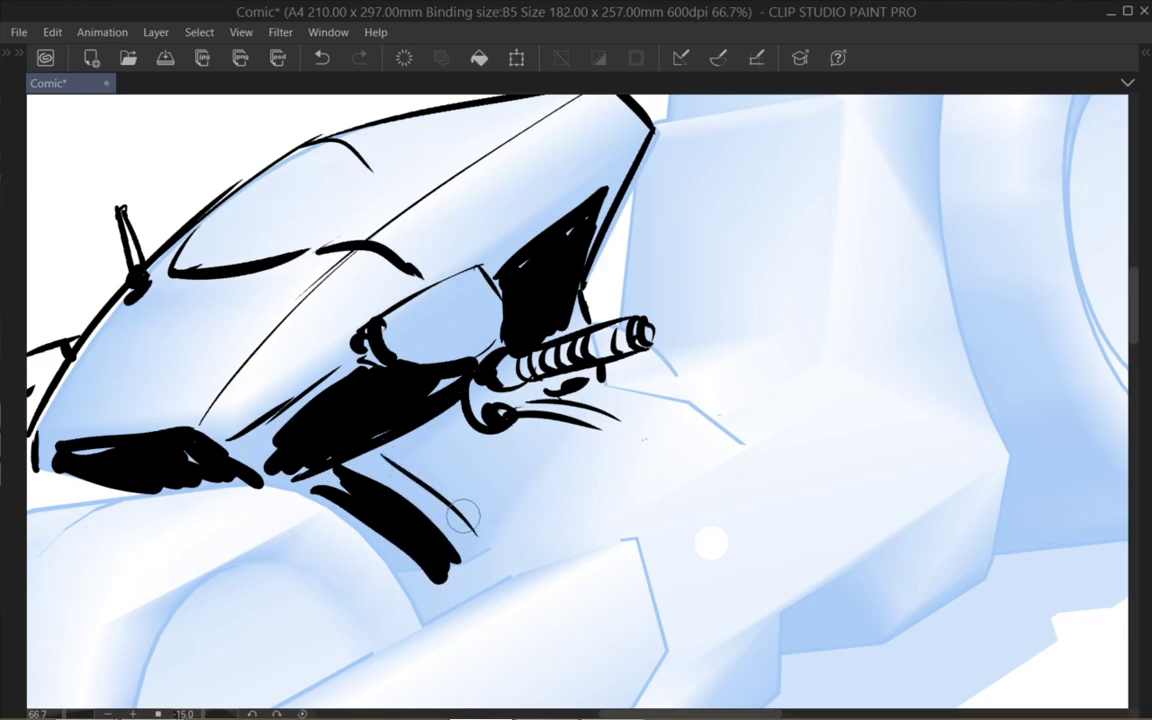
pyautogui.moveTo(412, 470); pyautogui.dragTo(426, 462)
pyautogui.moveTo(461, 512); pyautogui.dragTo(474, 504)
pyautogui.moveTo(464, 518)
pyautogui.mouseDown()
pyautogui.moveTo(476, 512)
pyautogui.moveTo(496, 531)
pyautogui.mouseUp()
pyautogui.moveTo(487, 551); pyautogui.dragTo(497, 541)
# Add the windscreen's rear edge, inner contour lines and upper frame line, plus small bolt marks on the fairing
pyautogui.moveTo(556, 209); pyautogui.dragTo(581, 308)
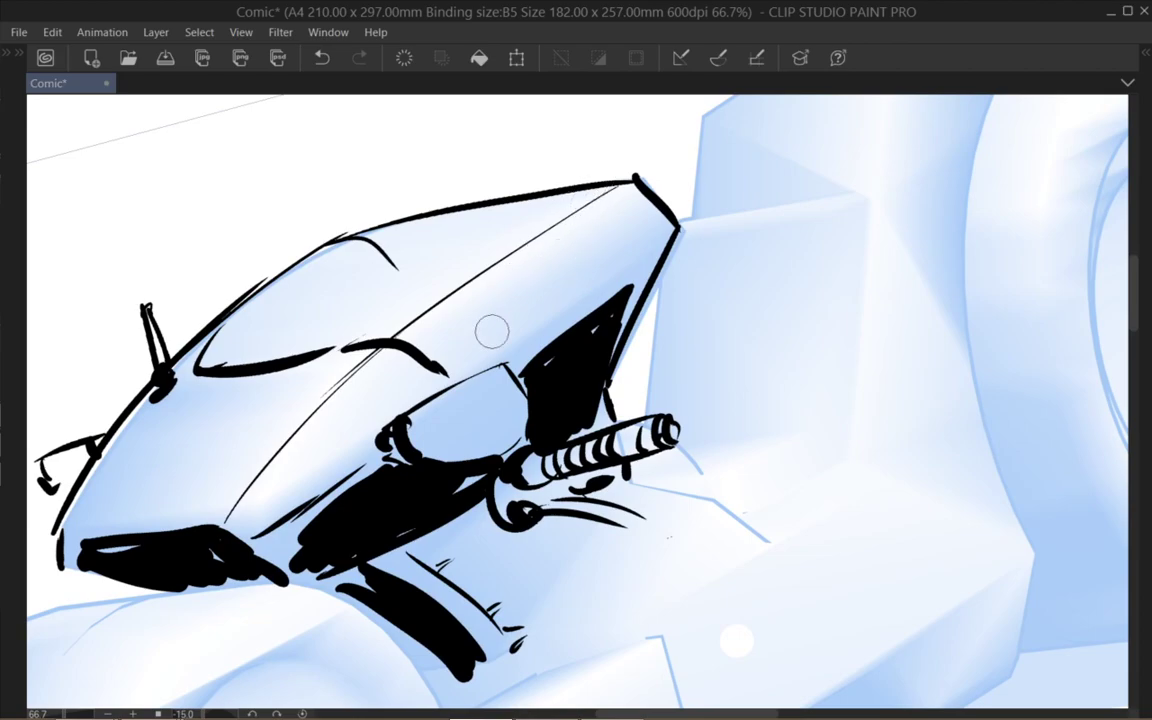
pyautogui.moveTo(403, 288); pyautogui.dragTo(337, 349)
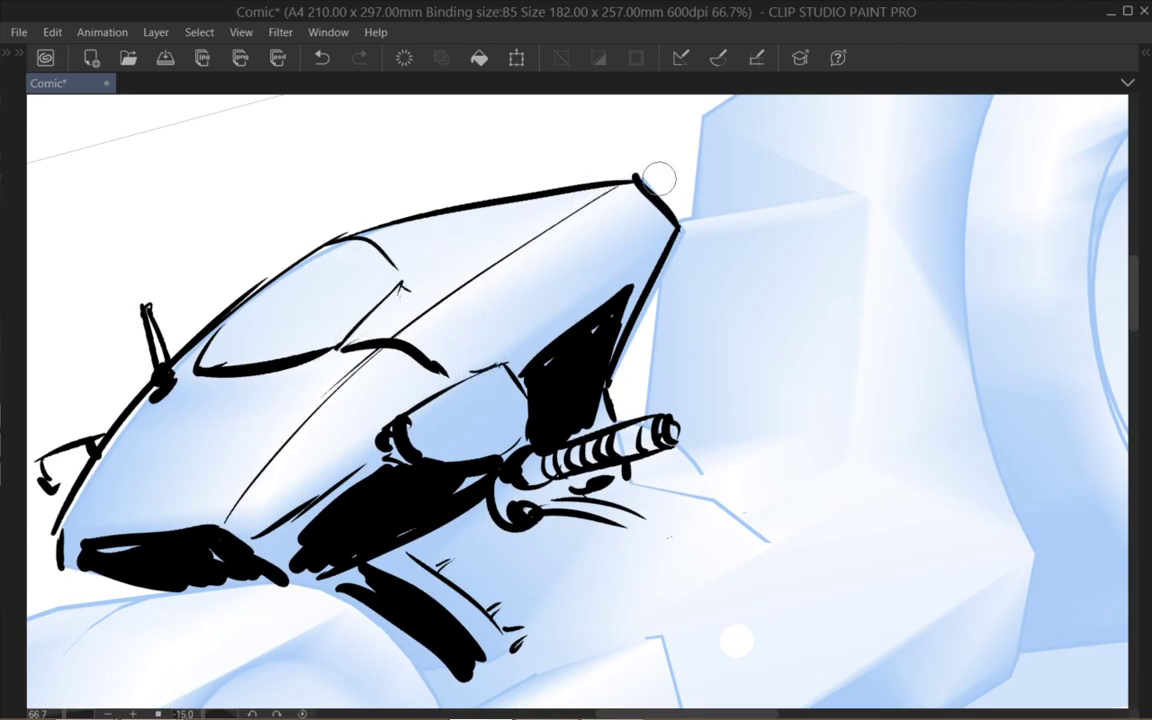
pyautogui.moveTo(358, 231)
pyautogui.mouseDown()
pyautogui.moveTo(294, 307)
pyautogui.moveTo(364, 307)
pyautogui.moveTo(356, 299)
pyautogui.moveTo(450, 280)
pyautogui.moveTo(462, 259)
pyautogui.moveTo(566, 197)
pyautogui.mouseUp()
pyautogui.moveTo(577, 368); pyautogui.dragTo(671, 274)
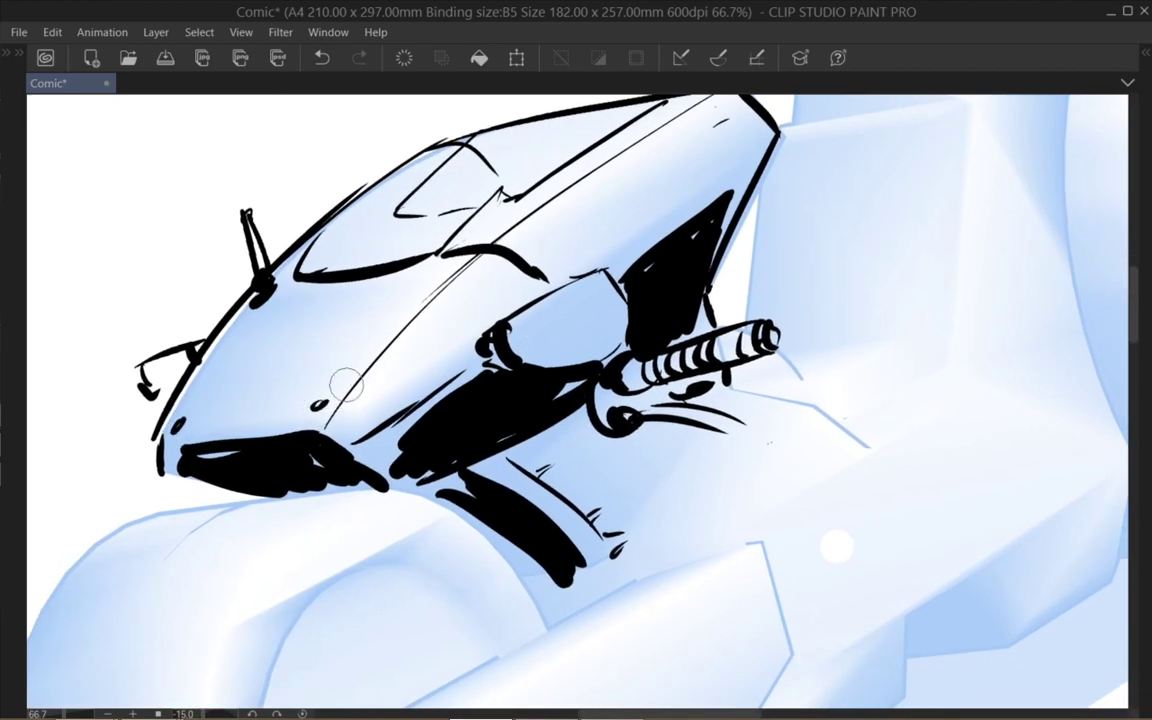
# Draw a four-sided vent panel with inner slats on the fairing's nose, and thicken its front edge
pyautogui.moveTo(526, 327); pyautogui.dragTo(616, 277)
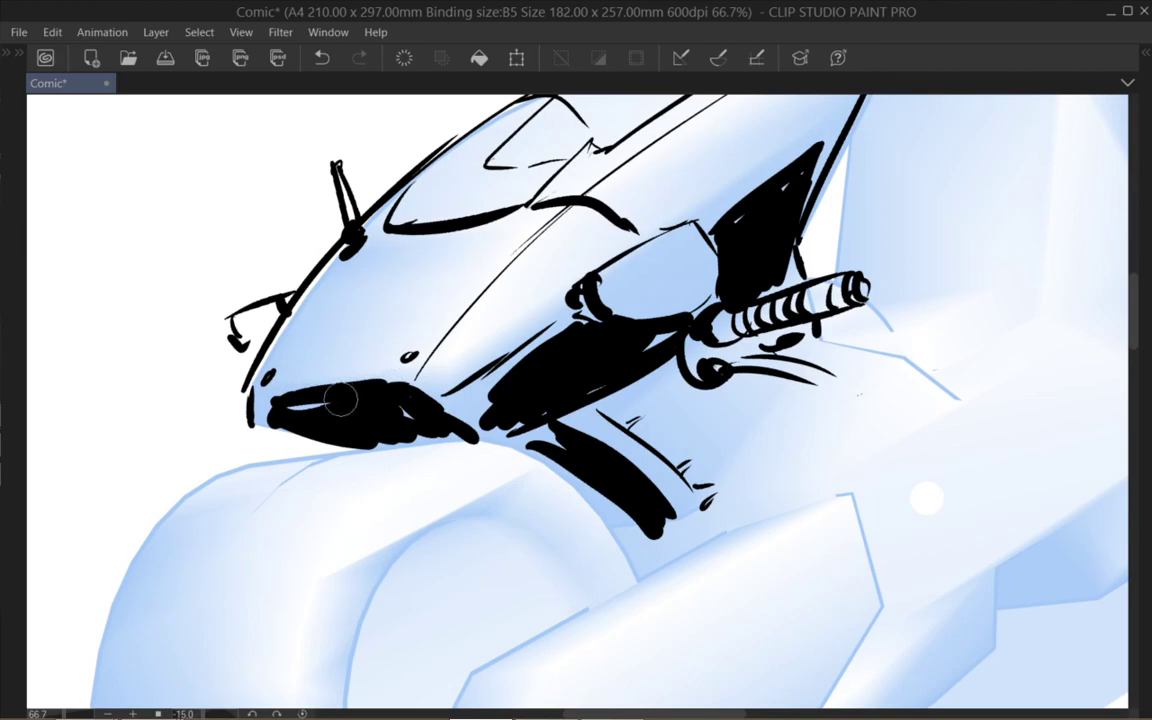
pyautogui.moveTo(314, 308)
pyautogui.mouseDown()
pyautogui.moveTo(306, 360)
pyautogui.moveTo(348, 371)
pyautogui.moveTo(442, 270)
pyautogui.moveTo(332, 279)
pyautogui.moveTo(435, 262)
pyautogui.mouseUp()
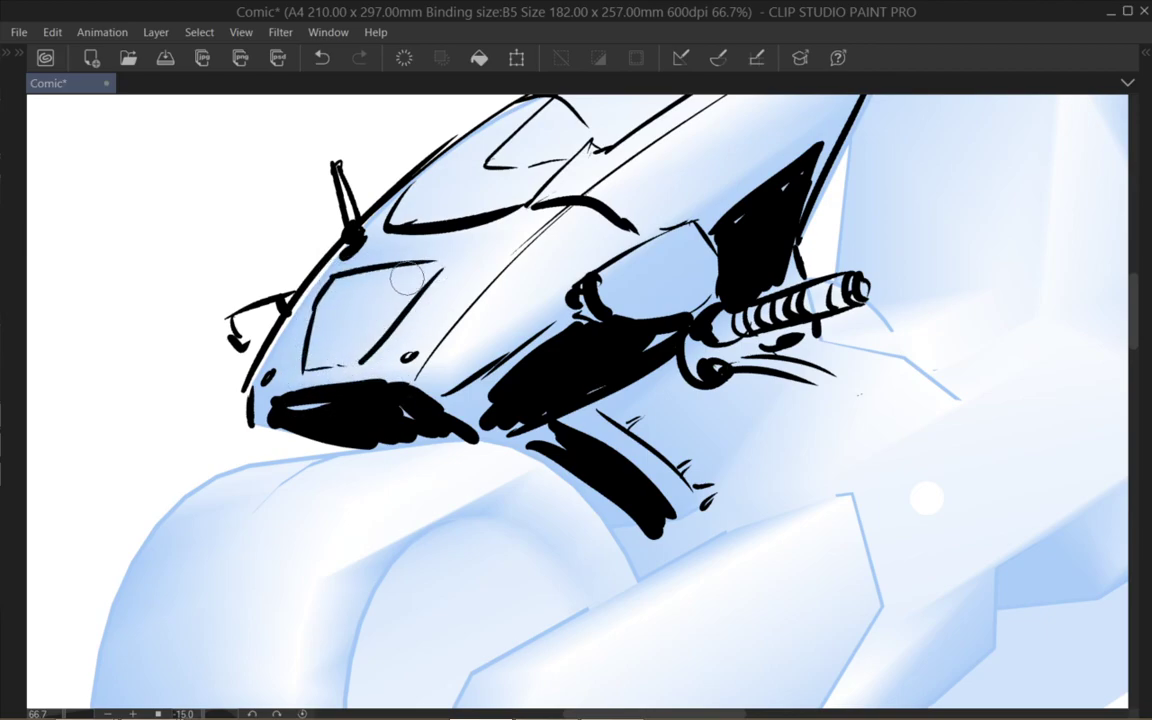
pyautogui.moveTo(323, 317)
pyautogui.mouseDown()
pyautogui.moveTo(309, 352)
pyautogui.moveTo(369, 286)
pyautogui.moveTo(404, 284)
pyautogui.moveTo(317, 342)
pyautogui.mouseUp()
pyautogui.moveTo(348, 316); pyautogui.dragTo(328, 356)
pyautogui.moveTo(367, 312)
pyautogui.mouseDown()
pyautogui.moveTo(342, 357)
pyautogui.moveTo(447, 272)
pyautogui.mouseUp()
pyautogui.moveTo(311, 371); pyautogui.dragTo(349, 363)
pyautogui.hotkey('ctrl', 'z')
pyautogui.hotkey('ctrl', 'z')
pyautogui.moveTo(325, 300)
pyautogui.mouseDown()
pyautogui.moveTo(308, 357)
pyautogui.moveTo(345, 272)
pyautogui.mouseUp()
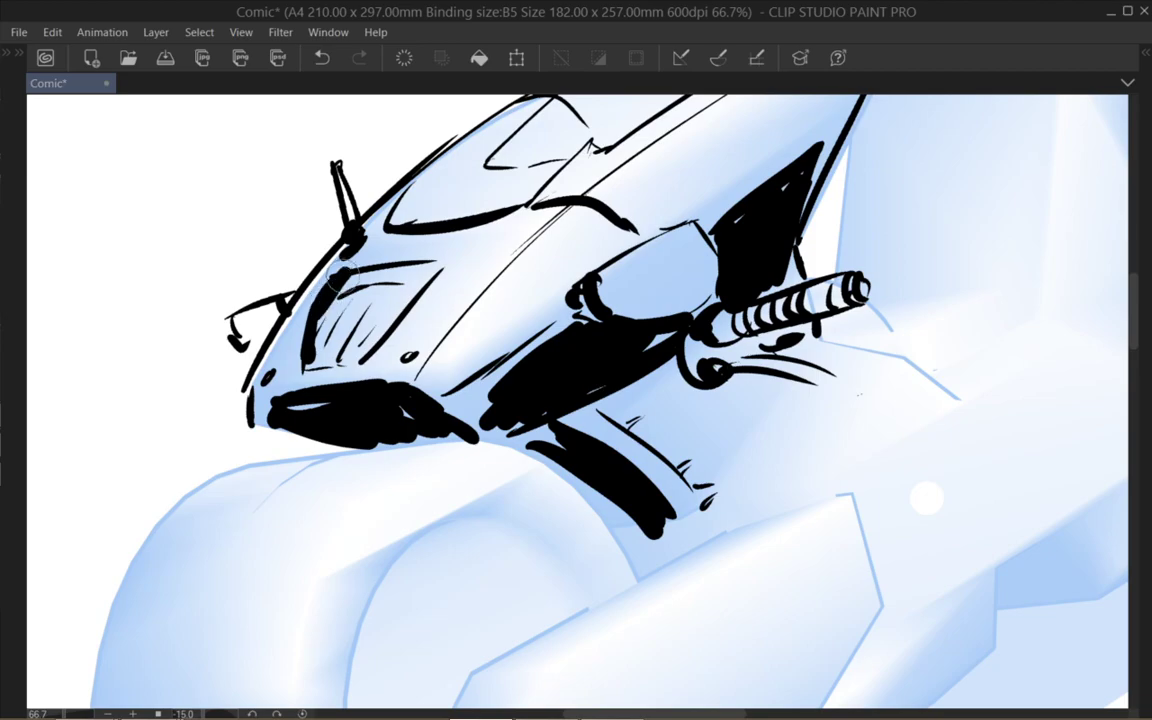
# Ink the top, rear and front edges of the seat section behind the fairing
pyautogui.moveTo(723, 239); pyautogui.dragTo(603, 299)
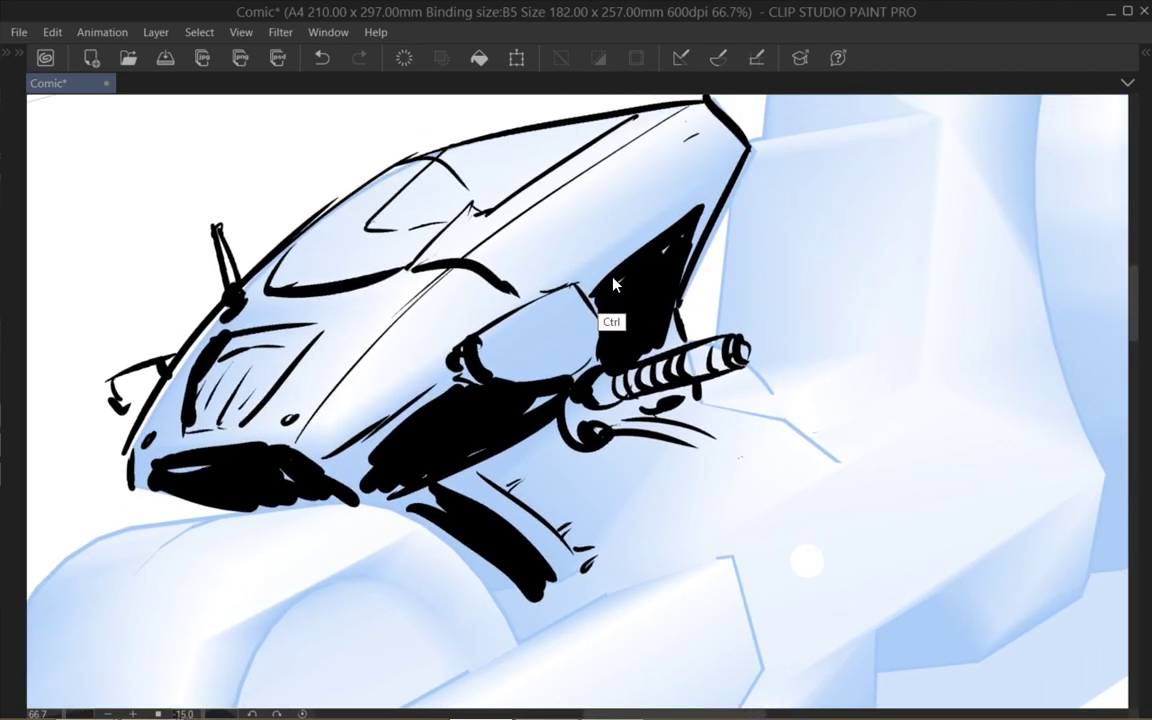
pyautogui.hotkey('ctrl', '-')
pyautogui.moveTo(728, 272)
pyautogui.mouseDown()
pyautogui.moveTo(655, 278)
pyautogui.moveTo(681, 260)
pyautogui.moveTo(594, 334)
pyautogui.moveTo(569, 323)
pyautogui.mouseUp()
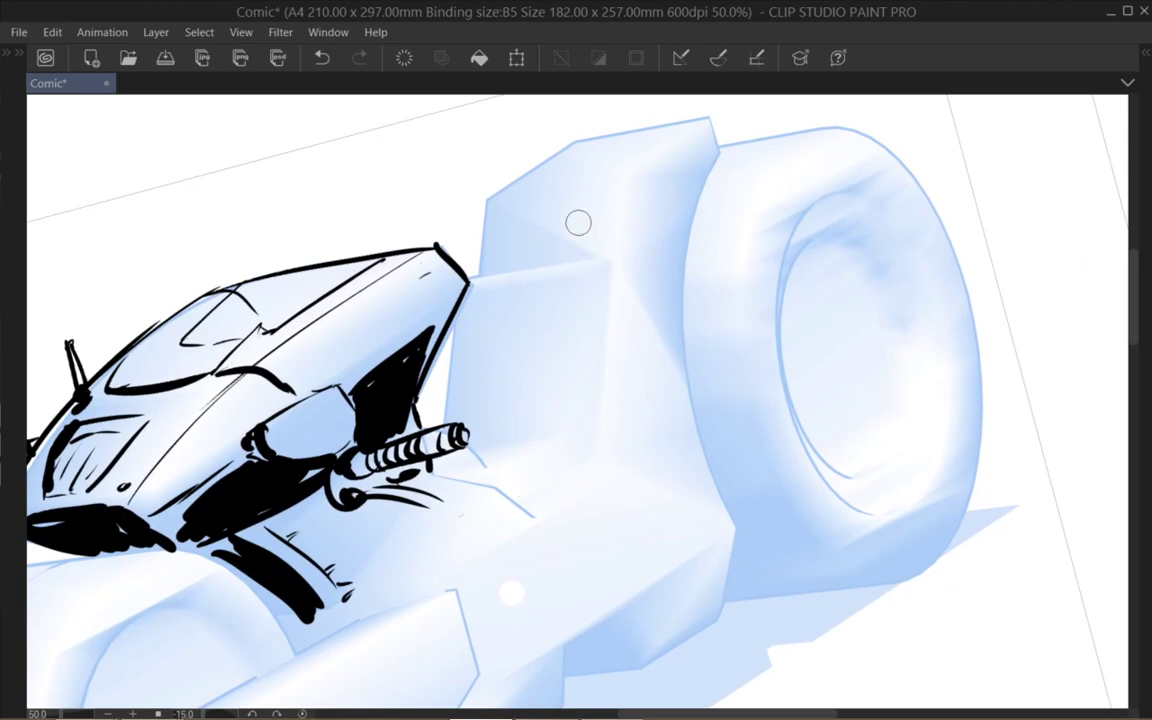
pyautogui.moveTo(472, 276)
pyautogui.mouseDown()
pyautogui.moveTo(590, 260)
pyautogui.moveTo(597, 415)
pyautogui.mouseUp()
pyautogui.moveTo(464, 290); pyautogui.dragTo(446, 412)
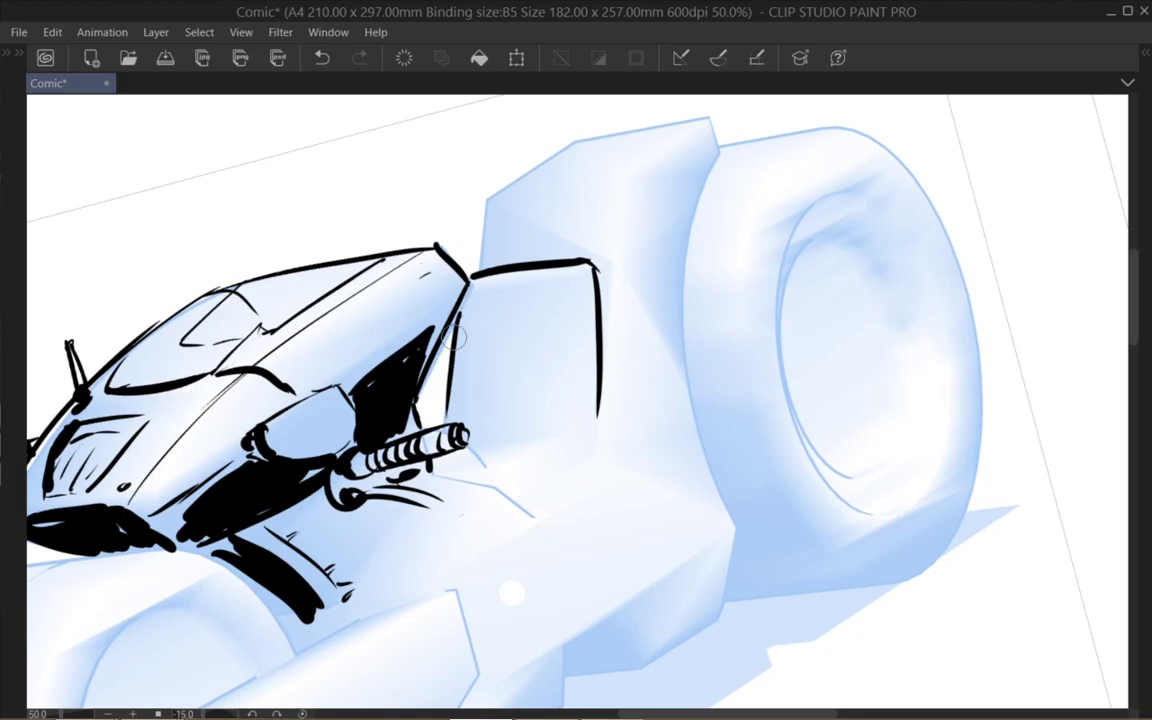
# Draw the padded segments with curved fold lines across the seat, and ink the creases at its base
pyautogui.moveTo(470, 300); pyautogui.dragTo(522, 318)
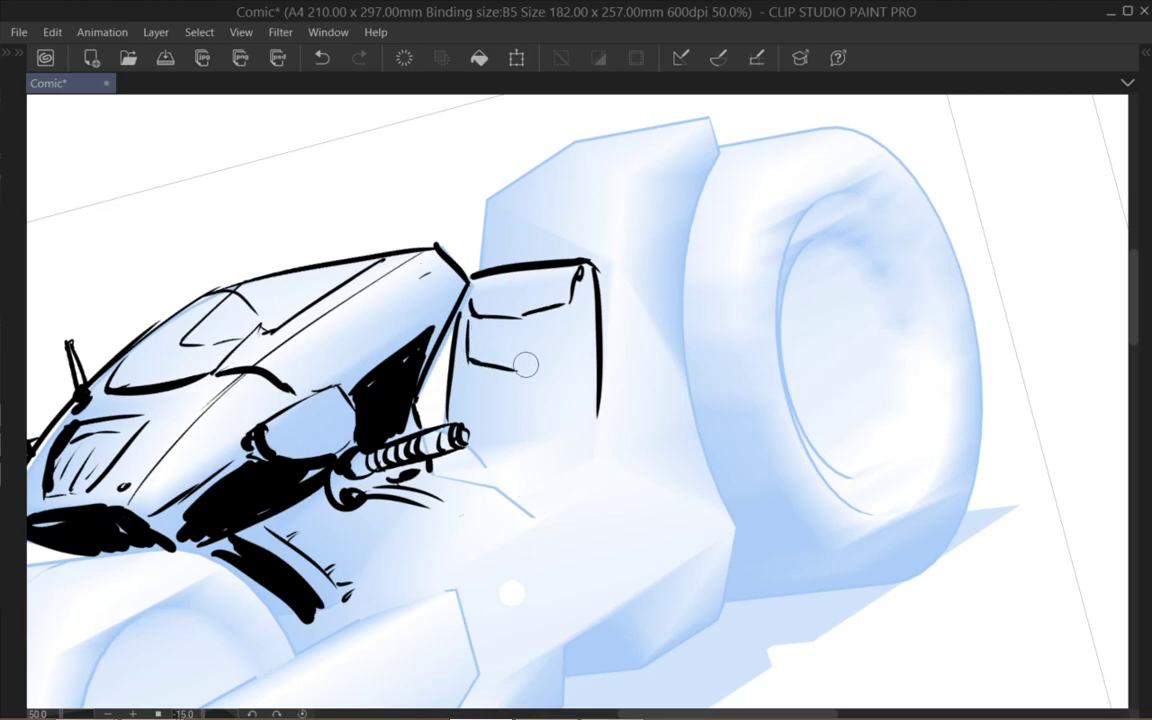
pyautogui.moveTo(547, 356); pyautogui.dragTo(568, 358)
pyautogui.moveTo(582, 284); pyautogui.dragTo(578, 386)
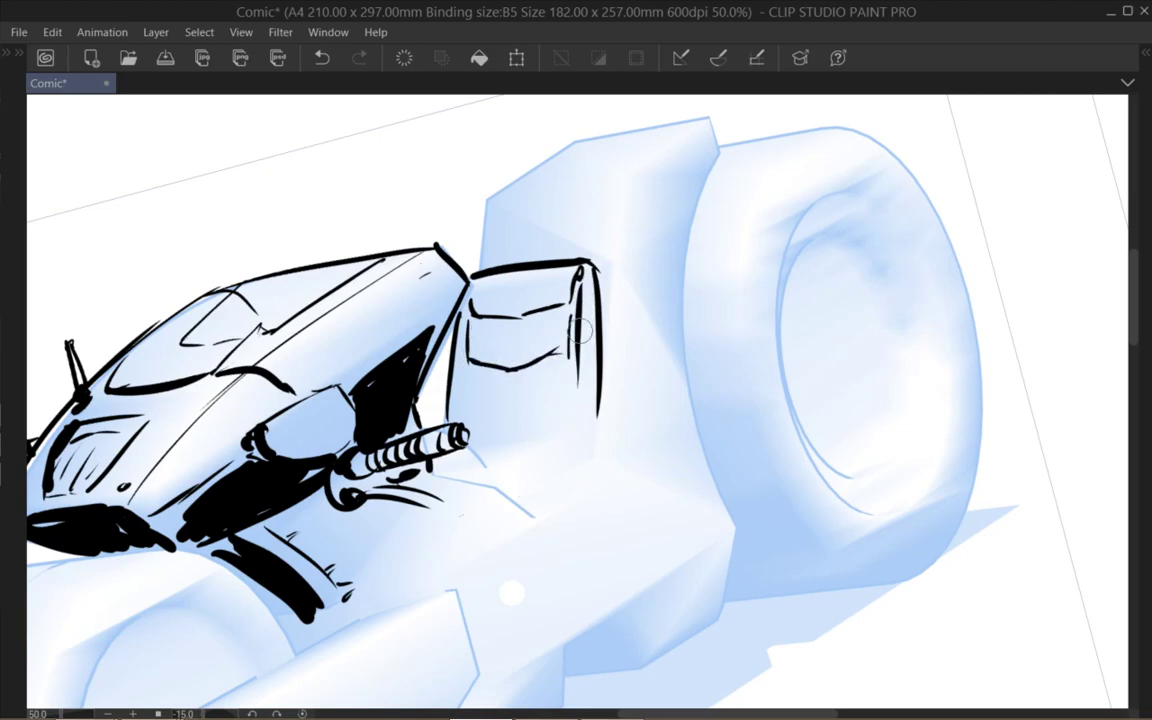
pyautogui.moveTo(469, 367)
pyautogui.mouseDown()
pyautogui.moveTo(467, 398)
pyautogui.moveTo(490, 402)
pyautogui.moveTo(577, 385)
pyautogui.mouseUp()
pyautogui.moveTo(513, 405); pyautogui.dragTo(573, 387)
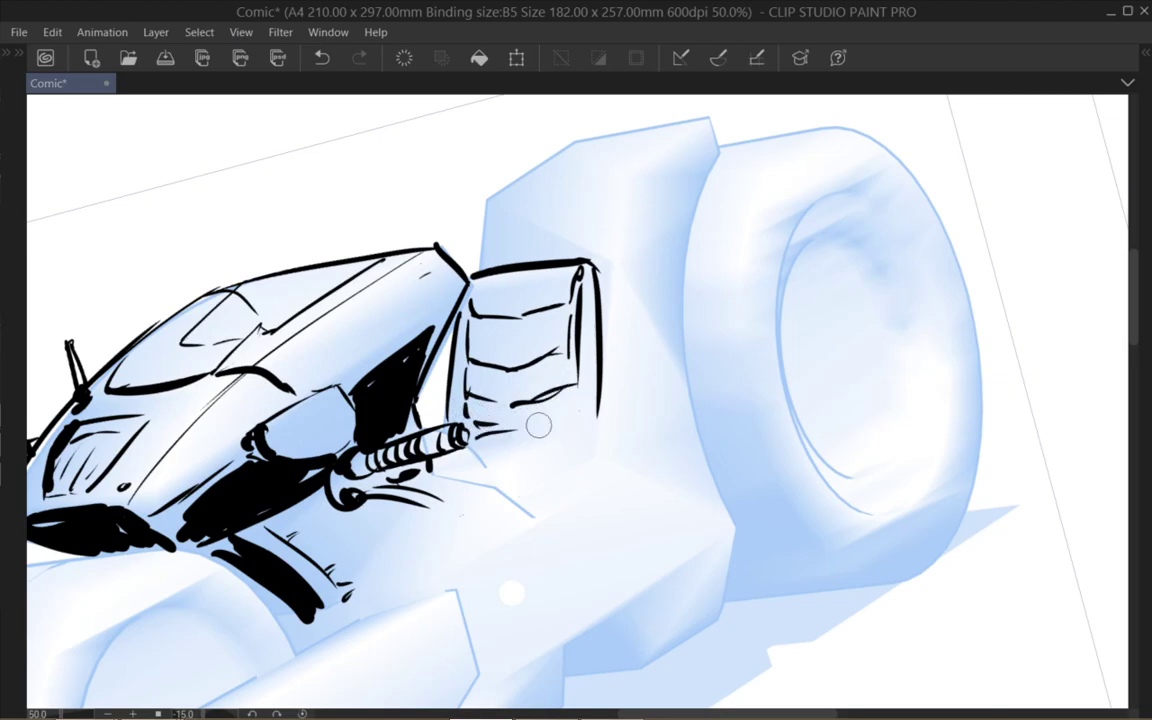
pyautogui.moveTo(541, 463); pyautogui.dragTo(597, 432)
pyautogui.moveTo(467, 452)
pyautogui.mouseDown()
pyautogui.moveTo(494, 473)
pyautogui.moveTo(561, 413)
pyautogui.mouseUp()
pyautogui.moveTo(475, 438); pyautogui.dragTo(566, 440)
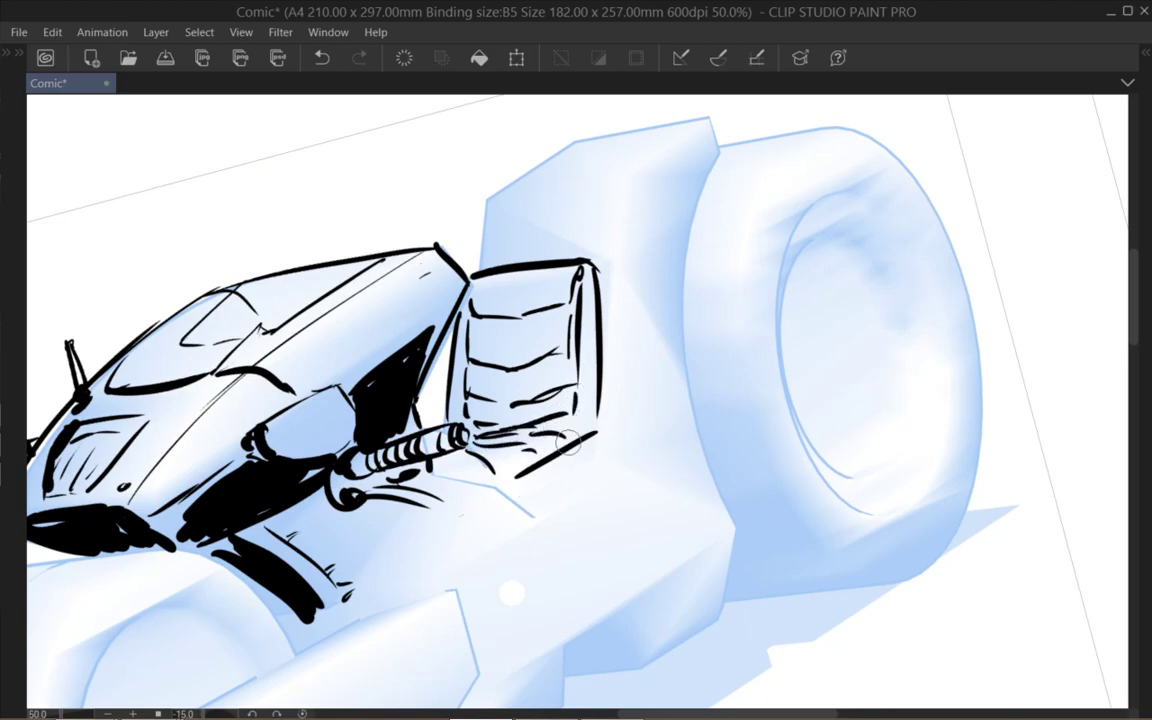
# Ink the angled front faces of the tail section above the seat with heavy edges and an inset panel, undoing the long top stroke
pyautogui.scroll(3, 580, 270)
pyautogui.moveTo(451, 287); pyautogui.dragTo(450, 344)
pyautogui.moveTo(451, 284); pyautogui.dragTo(528, 234)
pyautogui.moveTo(463, 340)
pyautogui.mouseDown()
pyautogui.moveTo(453, 282)
pyautogui.moveTo(560, 223)
pyautogui.mouseUp()
pyautogui.moveTo(537, 326)
pyautogui.mouseDown()
pyautogui.moveTo(545, 275)
pyautogui.moveTo(617, 222)
pyautogui.mouseUp()
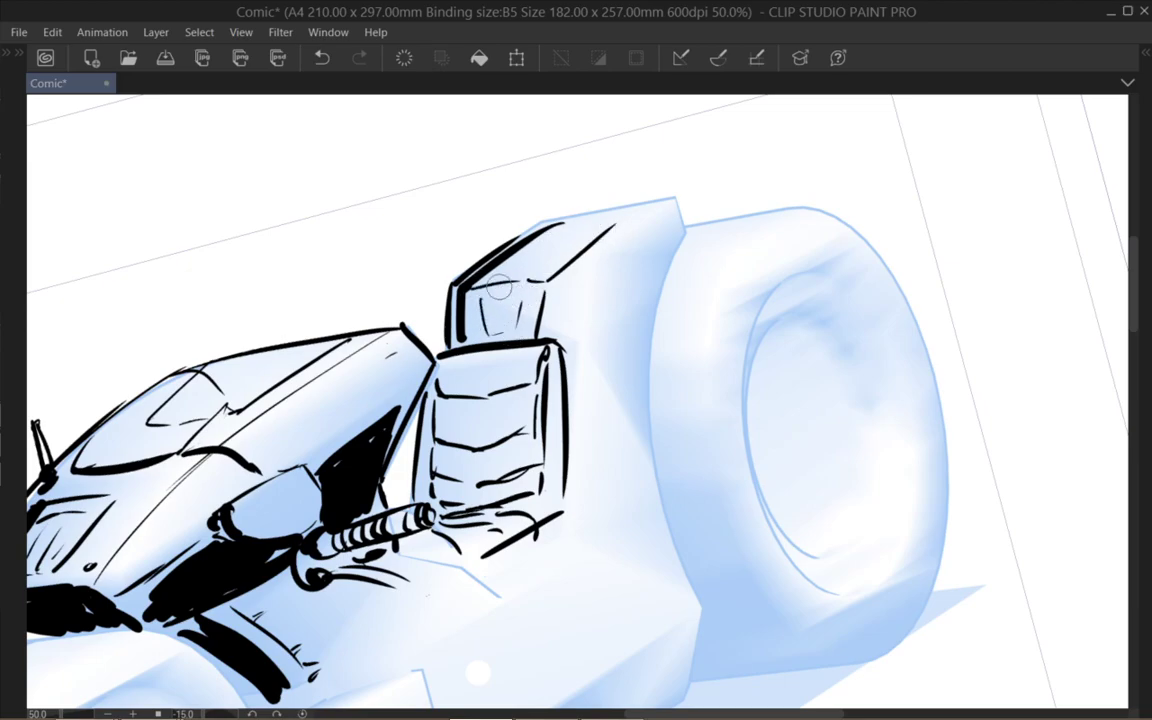
pyautogui.moveTo(479, 289); pyautogui.dragTo(515, 277)
pyautogui.moveTo(542, 228); pyautogui.dragTo(618, 224)
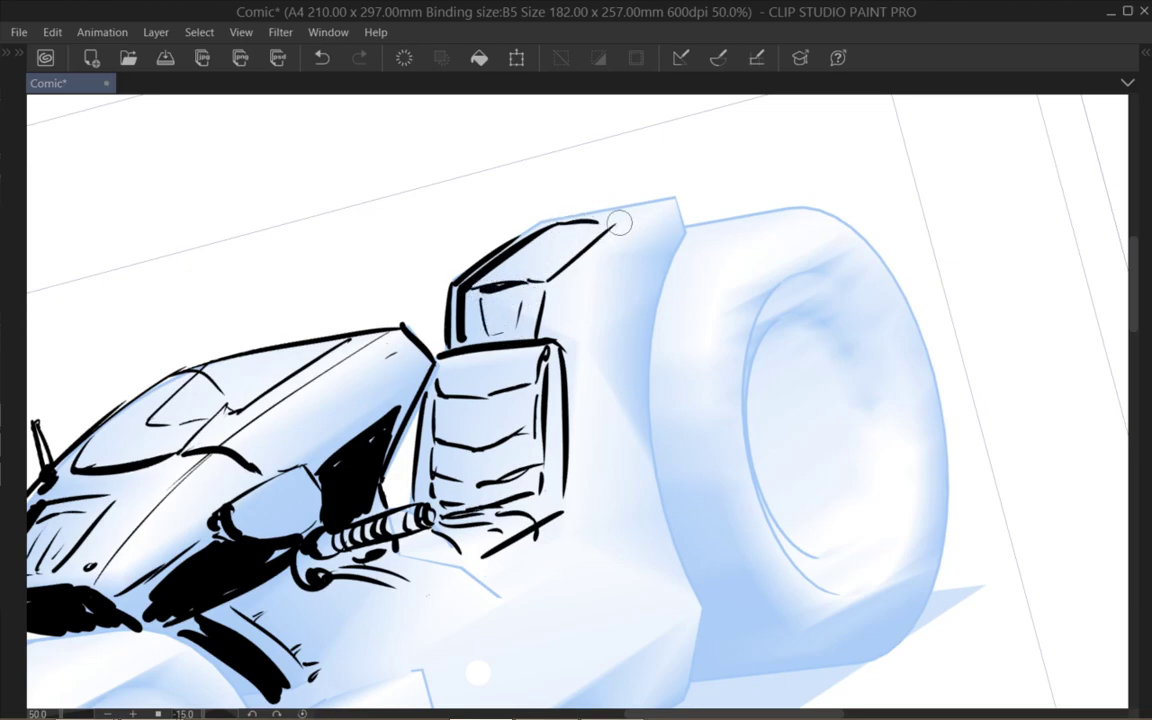
pyautogui.moveTo(527, 229); pyautogui.dragTo(670, 201)
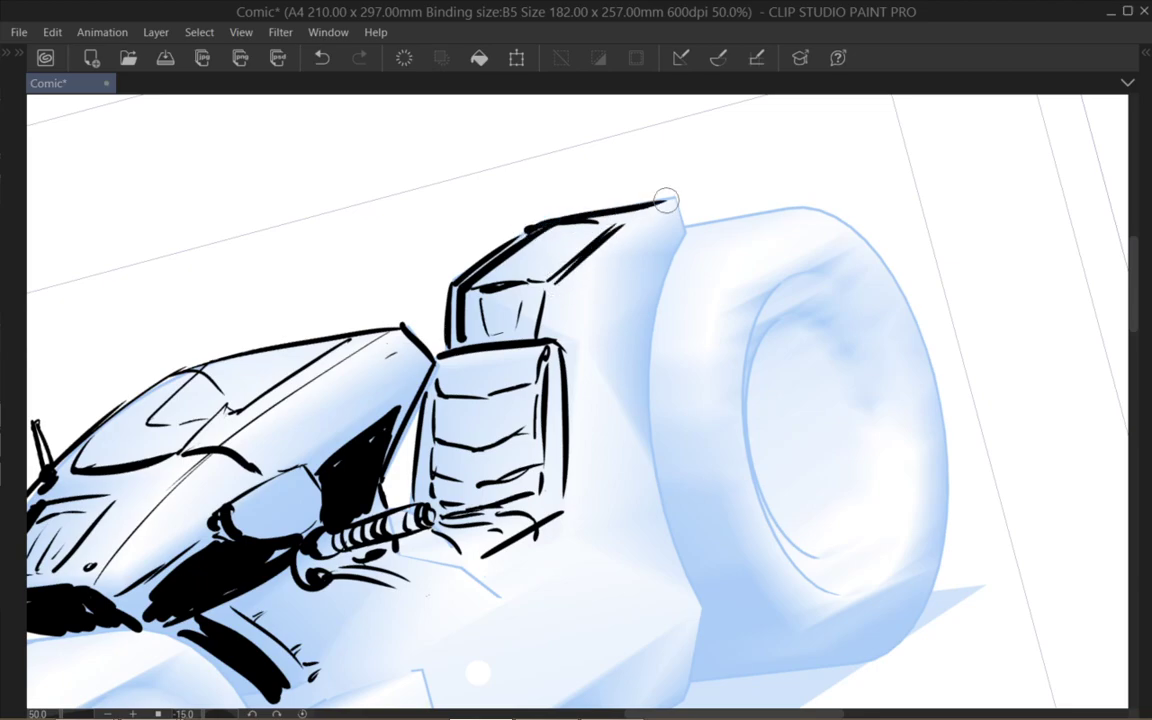
pyautogui.hotkey('ctrl', 'z')
# Draw a small raised box on top of the tail section and ink the tail's rear corner with heavy lines
pyautogui.moveTo(589, 243)
pyautogui.mouseDown()
pyautogui.moveTo(555, 289)
pyautogui.moveTo(524, 236)
pyautogui.moveTo(609, 227)
pyautogui.mouseUp()
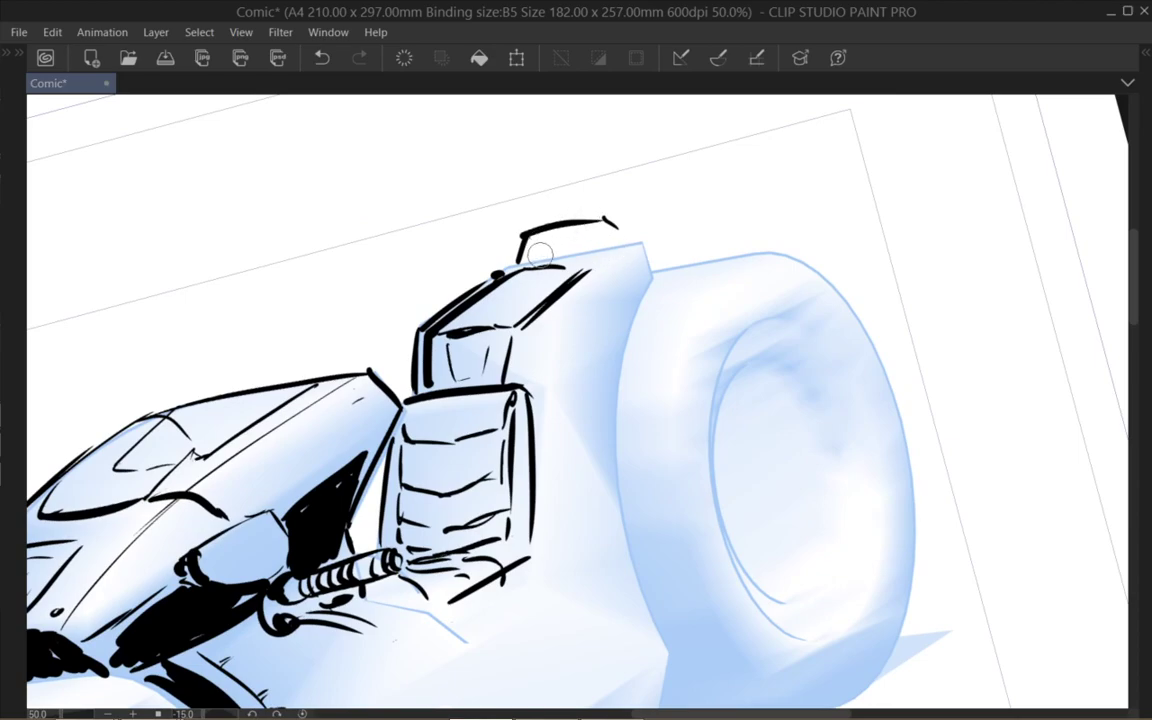
pyautogui.moveTo(535, 243)
pyautogui.mouseDown()
pyautogui.moveTo(631, 248)
pyautogui.moveTo(586, 221)
pyautogui.moveTo(607, 219)
pyautogui.moveTo(517, 262)
pyautogui.mouseUp()
pyautogui.moveTo(631, 248); pyautogui.dragTo(658, 281)
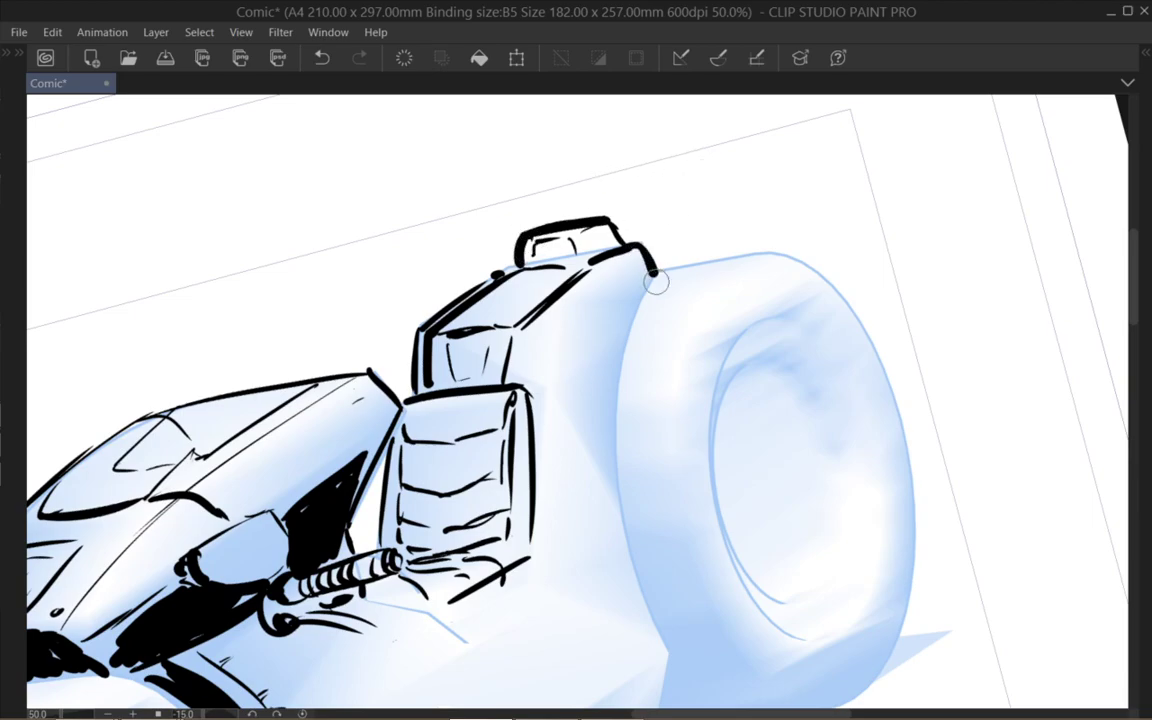
pyautogui.moveTo(608, 322); pyautogui.dragTo(602, 267)
pyautogui.moveTo(621, 201); pyautogui.dragTo(552, 266)
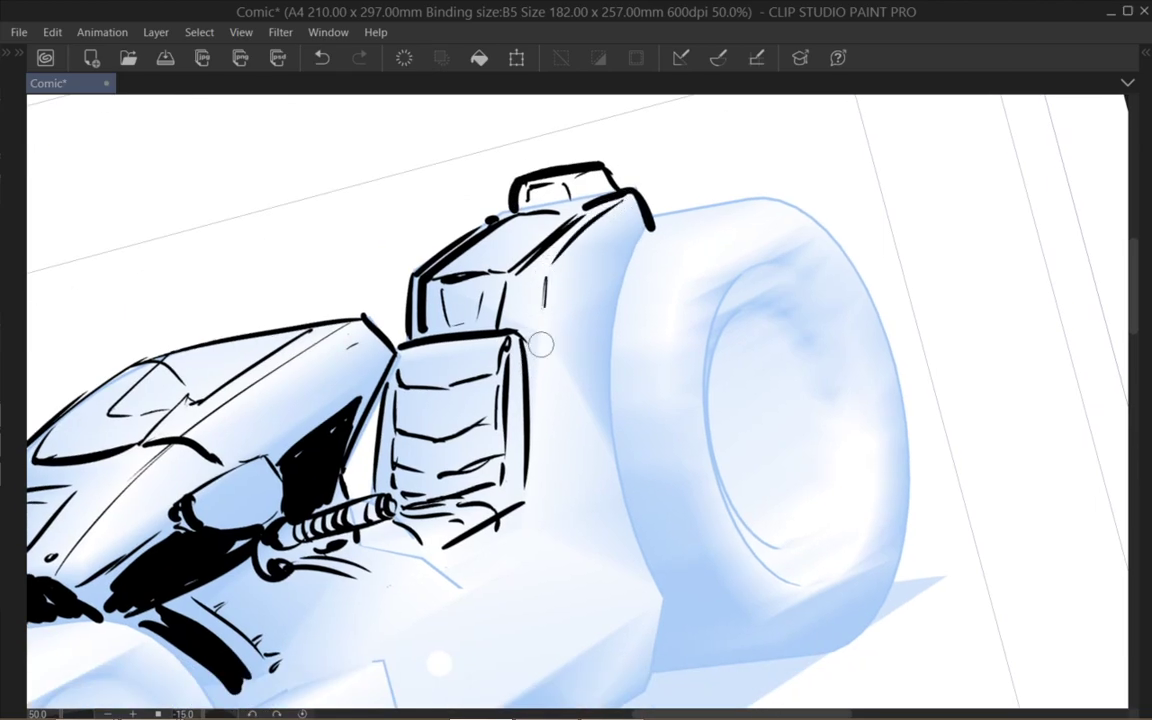
# Ink the seams of the body panel below the handlebar, including the curved upper edge, diagonal lines and a slotted bolt
pyautogui.scroll(-3, 540, 517)
pyautogui.moveTo(558, 350); pyautogui.dragTo(491, 389)
pyautogui.moveTo(392, 369)
pyautogui.mouseDown()
pyautogui.moveTo(487, 405)
pyautogui.moveTo(483, 378)
pyautogui.moveTo(533, 328)
pyautogui.mouseUp()
pyautogui.moveTo(464, 307); pyautogui.dragTo(362, 443)
pyautogui.moveTo(484, 412); pyautogui.dragTo(539, 340)
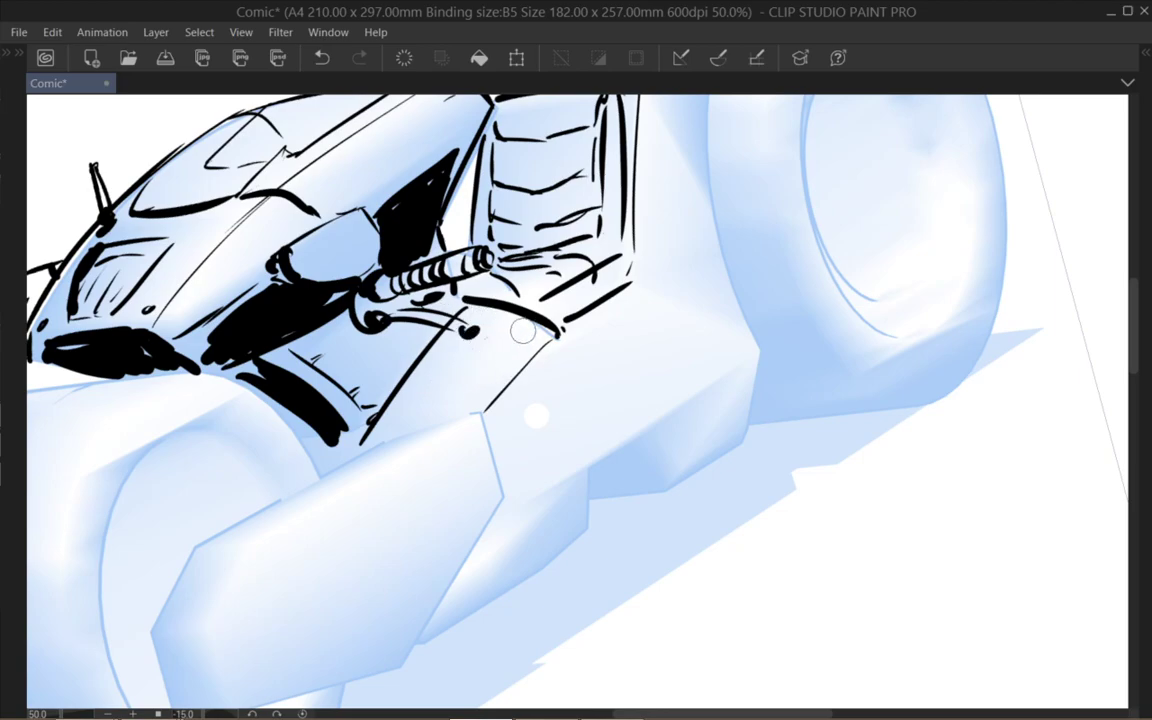
pyautogui.moveTo(544, 367); pyautogui.dragTo(492, 385)
# Fill the sides and base of the seat with solid black shadows, and ink the long seam beside it
pyautogui.moveTo(495, 327)
pyautogui.mouseDown()
pyautogui.moveTo(572, 284)
pyautogui.moveTo(475, 288)
pyautogui.moveTo(526, 265)
pyautogui.mouseUp()
pyautogui.moveTo(562, 118); pyautogui.dragTo(564, 255)
pyautogui.moveTo(434, 165); pyautogui.dragTo(430, 240)
pyautogui.moveTo(537, 170)
pyautogui.mouseDown()
pyautogui.moveTo(540, 314)
pyautogui.moveTo(483, 411)
pyautogui.moveTo(486, 319)
pyautogui.mouseUp()
# Ink the rear body edge along the back wheel, the lower seam lines and a small black triangular vent near the top
pyautogui.moveTo(517, 195)
pyautogui.mouseDown()
pyautogui.moveTo(501, 424)
pyautogui.moveTo(535, 531)
pyautogui.mouseUp()
pyautogui.moveTo(510, 187); pyautogui.dragTo(476, 476)
pyautogui.moveTo(430, 472); pyautogui.dragTo(514, 508)
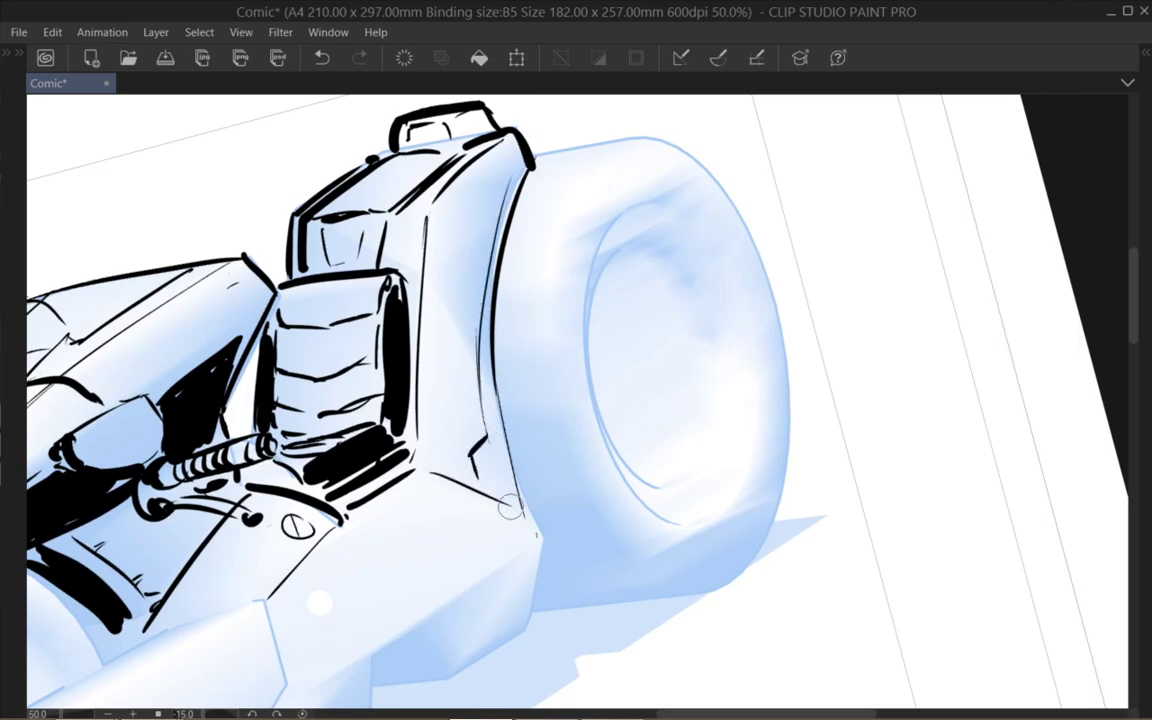
pyautogui.moveTo(480, 449); pyautogui.dragTo(555, 285)
pyautogui.moveTo(567, 124); pyautogui.dragTo(512, 291)
pyautogui.moveTo(456, 218)
pyautogui.mouseDown()
pyautogui.moveTo(482, 225)
pyautogui.moveTo(481, 194)
pyautogui.mouseUp()
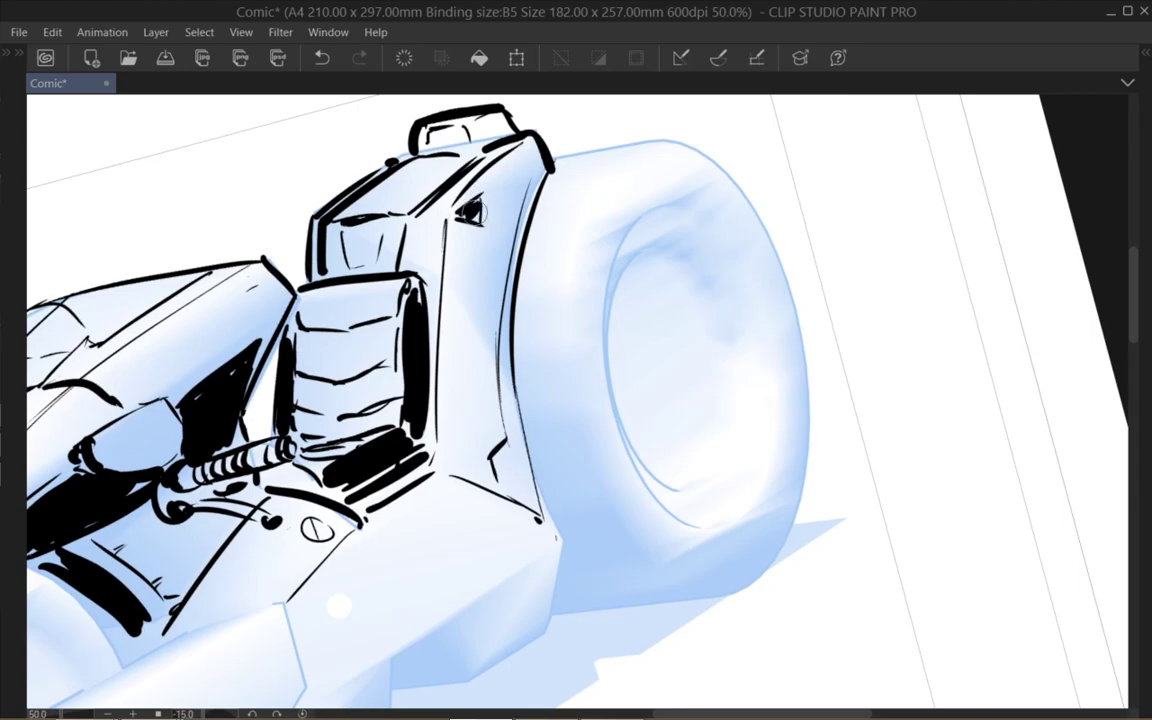
# Ink the heavy upper outline of the front wheel's side cover and a small rounded block at its lower front tip
pyautogui.moveTo(491, 331); pyautogui.dragTo(548, 273)
pyautogui.moveTo(457, 378); pyautogui.dragTo(563, 311)
pyautogui.moveTo(485, 413)
pyautogui.mouseDown()
pyautogui.moveTo(559, 303)
pyautogui.moveTo(643, 375)
pyautogui.moveTo(653, 407)
pyautogui.mouseUp()
pyautogui.moveTo(634, 411); pyautogui.dragTo(661, 339)
pyautogui.moveTo(386, 370); pyautogui.dragTo(638, 248)
pyautogui.moveTo(383, 372)
pyautogui.mouseDown()
pyautogui.moveTo(336, 460)
pyautogui.moveTo(336, 491)
pyautogui.moveTo(368, 556)
pyautogui.mouseUp()
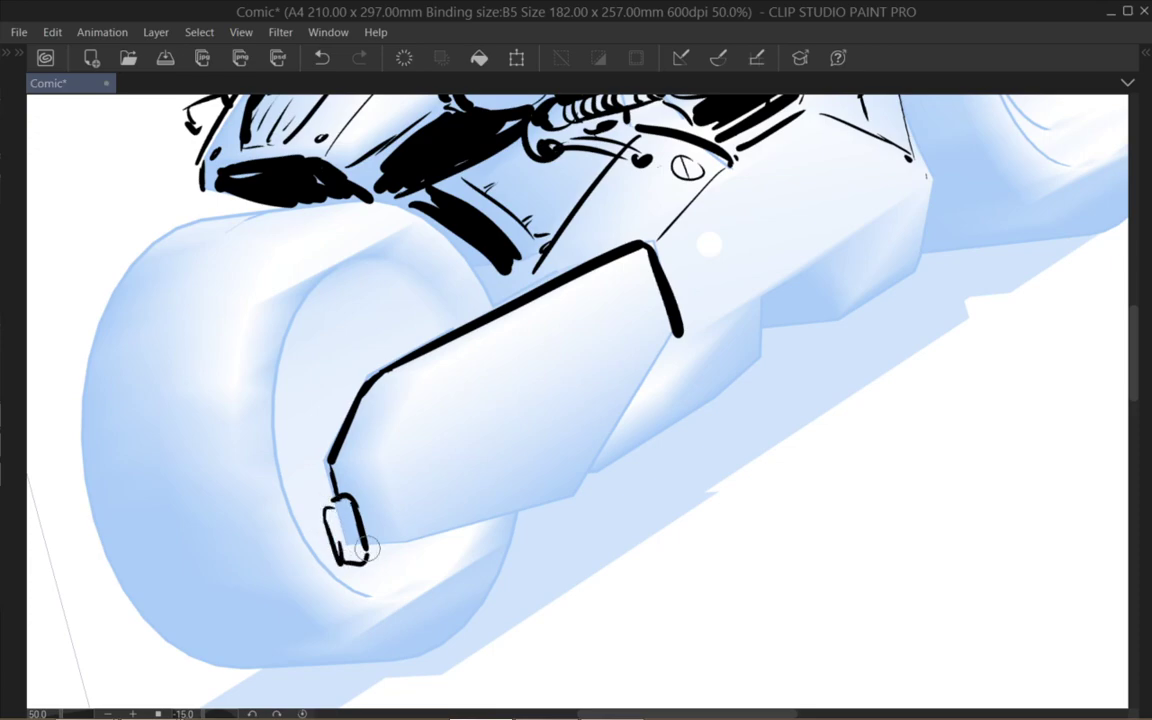
# Ink the inner contour at the front of the side cover and a segmented pipe along its lower edge
pyautogui.moveTo(377, 444)
pyautogui.mouseDown()
pyautogui.moveTo(397, 552)
pyautogui.moveTo(418, 541)
pyautogui.mouseUp()
pyautogui.moveTo(414, 536)
pyautogui.mouseDown()
pyautogui.moveTo(420, 520)
pyautogui.moveTo(556, 460)
pyautogui.mouseUp()
pyautogui.moveTo(430, 530); pyautogui.dragTo(452, 513)
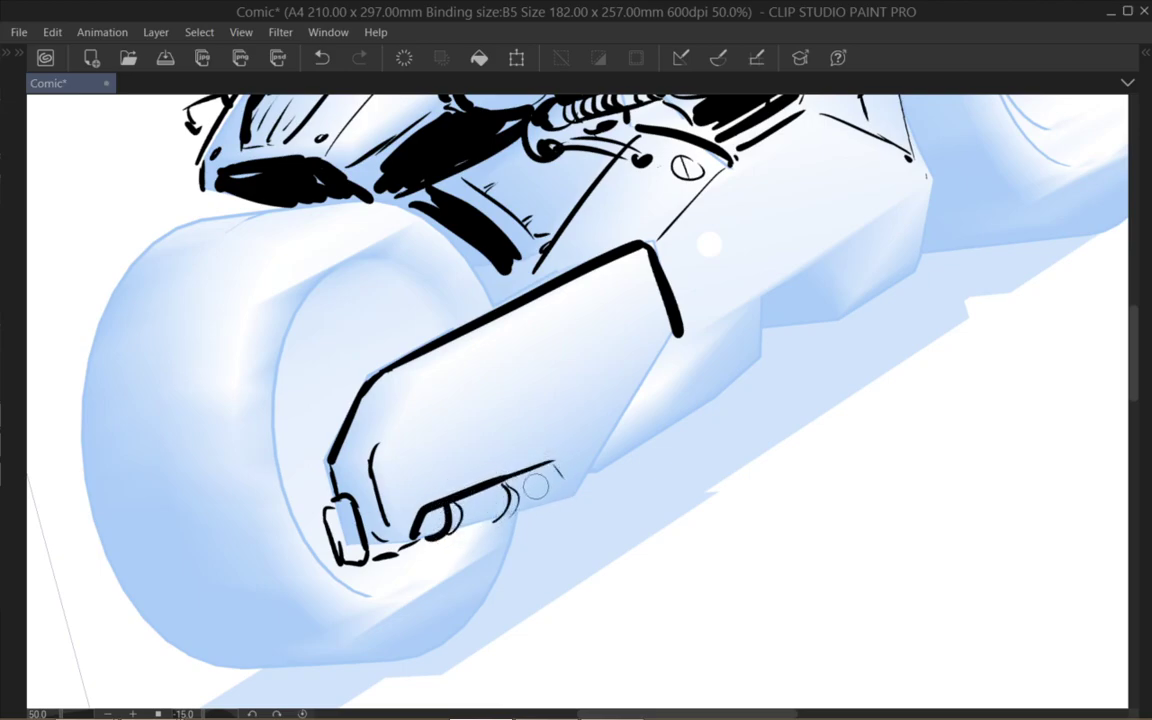
pyautogui.moveTo(452, 536)
pyautogui.mouseDown()
pyautogui.moveTo(552, 501)
pyautogui.moveTo(565, 481)
pyautogui.moveTo(567, 496)
pyautogui.mouseUp()
# Ink the side cover's slanted rear edge with a thin cylinder, and add a fine parallel line and small notch inside the upper edge
pyautogui.moveTo(512, 404); pyautogui.dragTo(501, 402)
pyautogui.moveTo(473, 467)
pyautogui.mouseDown()
pyautogui.moveTo(497, 443)
pyautogui.moveTo(492, 418)
pyautogui.moveTo(557, 321)
pyautogui.moveTo(579, 324)
pyautogui.moveTo(590, 308)
pyautogui.moveTo(511, 416)
pyautogui.moveTo(530, 374)
pyautogui.moveTo(496, 428)
pyautogui.mouseUp()
pyautogui.moveTo(525, 377); pyautogui.dragTo(554, 334)
pyautogui.moveTo(473, 355)
pyautogui.mouseDown()
pyautogui.moveTo(558, 296)
pyautogui.moveTo(589, 322)
pyautogui.mouseUp()
pyautogui.moveTo(446, 376)
pyautogui.mouseDown()
pyautogui.moveTo(465, 352)
pyautogui.moveTo(423, 355)
pyautogui.moveTo(462, 345)
pyautogui.moveTo(474, 358)
pyautogui.moveTo(493, 332)
pyautogui.moveTo(672, 237)
pyautogui.mouseUp()
pyautogui.moveTo(474, 346); pyautogui.dragTo(479, 353)
pyautogui.moveTo(677, 236); pyautogui.dragTo(691, 229)
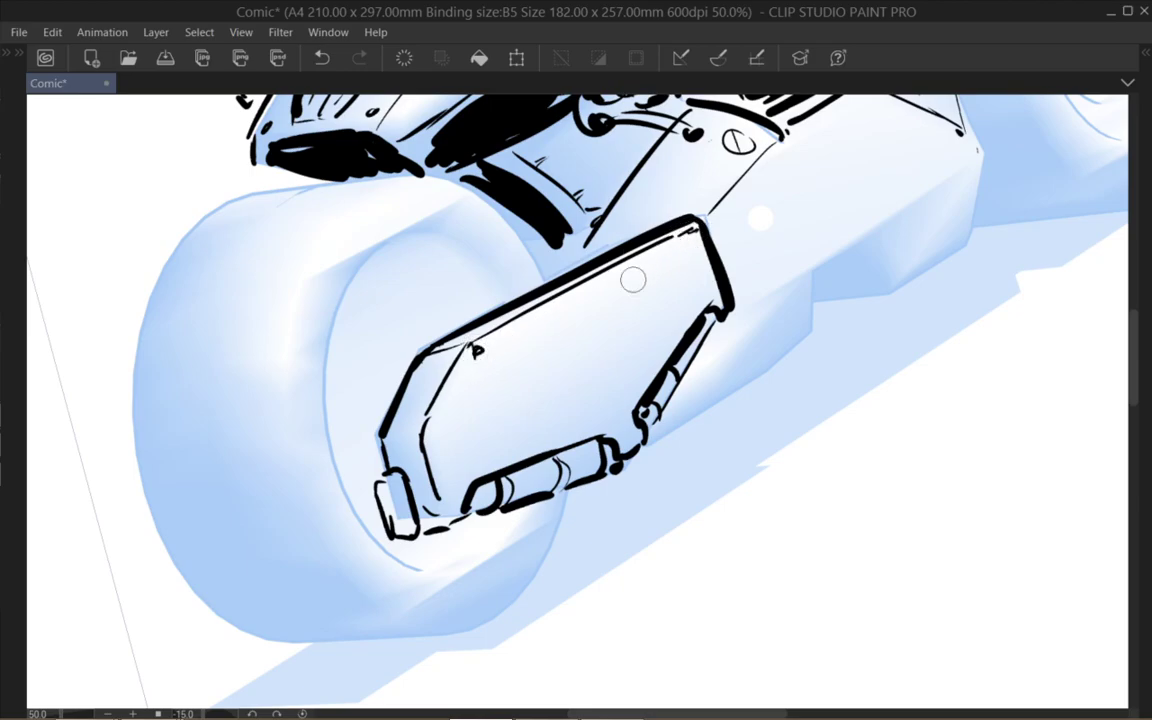
# Draw thin crease lines across the face of the side cover and save the document
pyautogui.moveTo(502, 348)
pyautogui.mouseDown()
pyautogui.moveTo(535, 357)
pyautogui.moveTo(598, 410)
pyautogui.mouseUp()
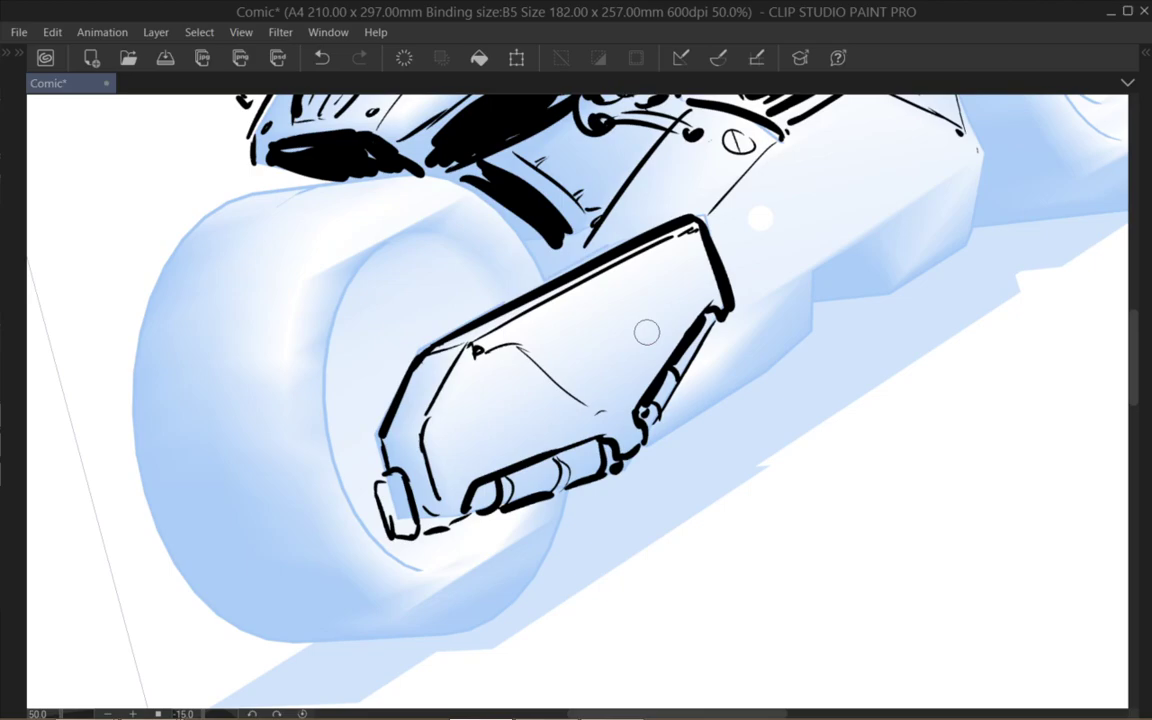
pyautogui.moveTo(631, 272); pyautogui.dragTo(621, 380)
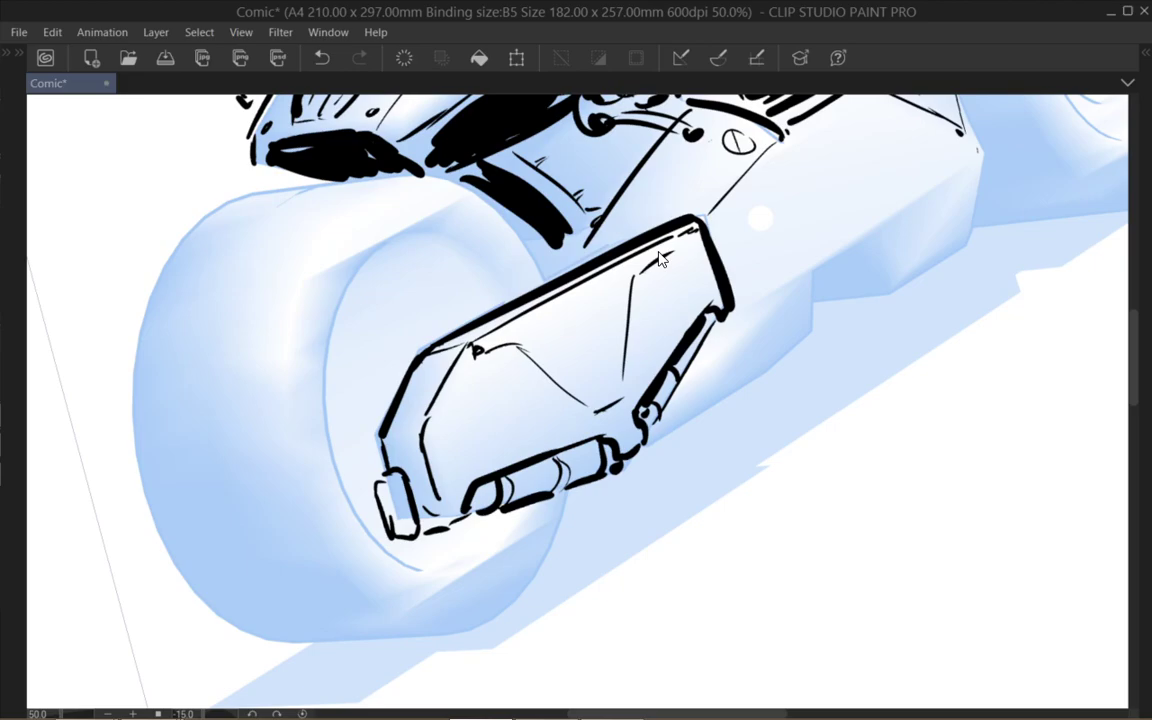
pyautogui.hotkey('ctrl', 's')
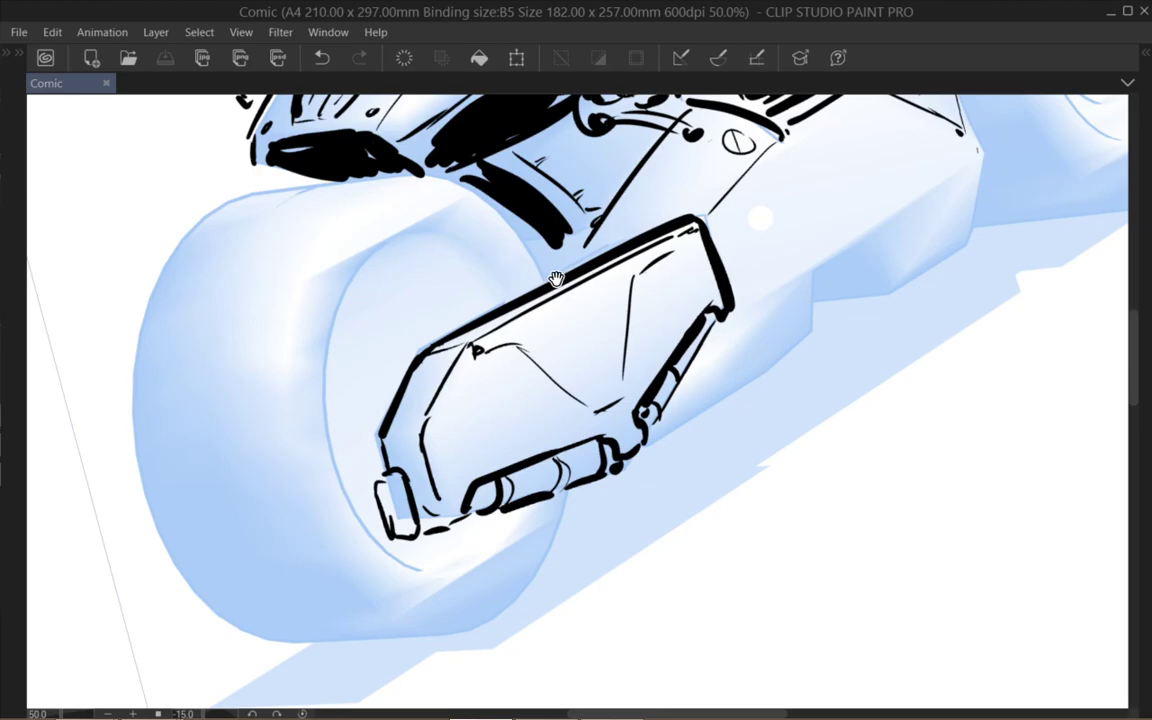
# Ink the front tyre's outline from the arc behind the side cover over the top and down the outer edge
pyautogui.moveTo(557, 280); pyautogui.dragTo(588, 336)
pyautogui.moveTo(442, 228)
pyautogui.mouseDown()
pyautogui.moveTo(505, 248)
pyautogui.moveTo(578, 338)
pyautogui.mouseUp()
pyautogui.moveTo(505, 295); pyautogui.dragTo(619, 259)
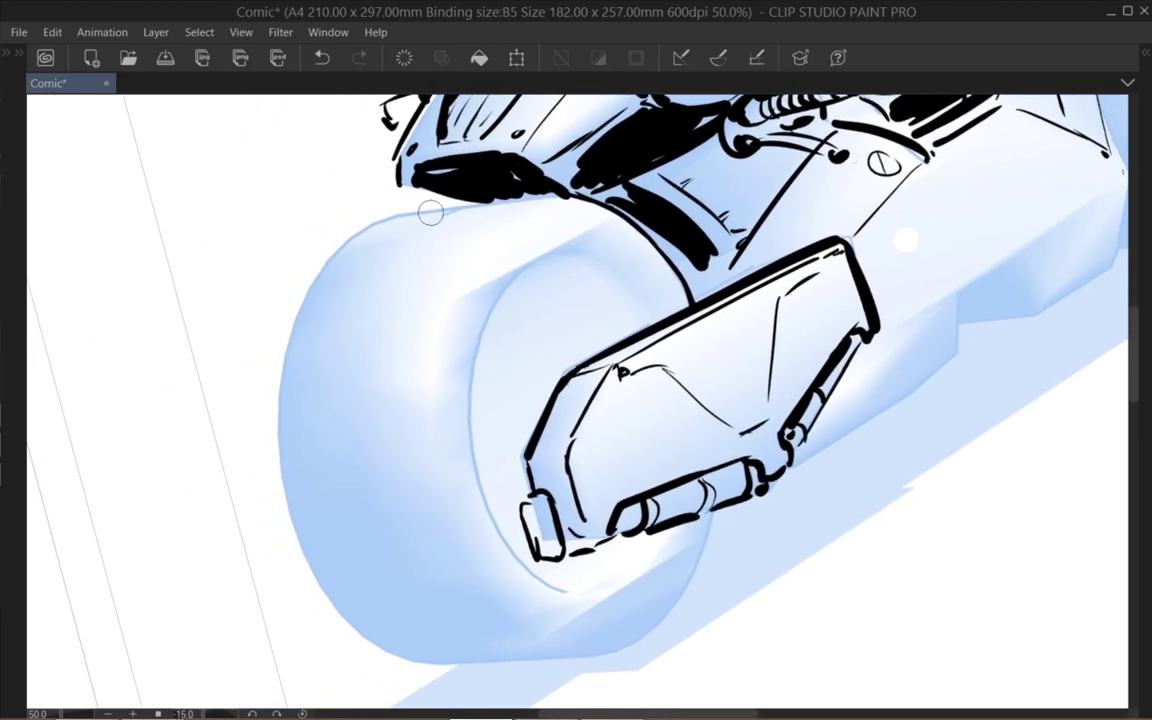
pyautogui.moveTo(378, 224); pyautogui.dragTo(521, 199)
pyautogui.moveTo(366, 227)
pyautogui.mouseDown()
pyautogui.moveTo(280, 443)
pyautogui.moveTo(288, 379)
pyautogui.moveTo(294, 518)
pyautogui.moveTo(285, 472)
pyautogui.moveTo(338, 598)
pyautogui.mouseUp()
pyautogui.moveTo(303, 543)
pyautogui.mouseDown()
pyautogui.moveTo(388, 645)
pyautogui.moveTo(431, 662)
pyautogui.mouseUp()
# Complete the front tyre's outline with its rear curve and a heavy bottom edge
pyautogui.moveTo(537, 490); pyautogui.dragTo(487, 374)
pyautogui.moveTo(549, 468); pyautogui.dragTo(558, 357)
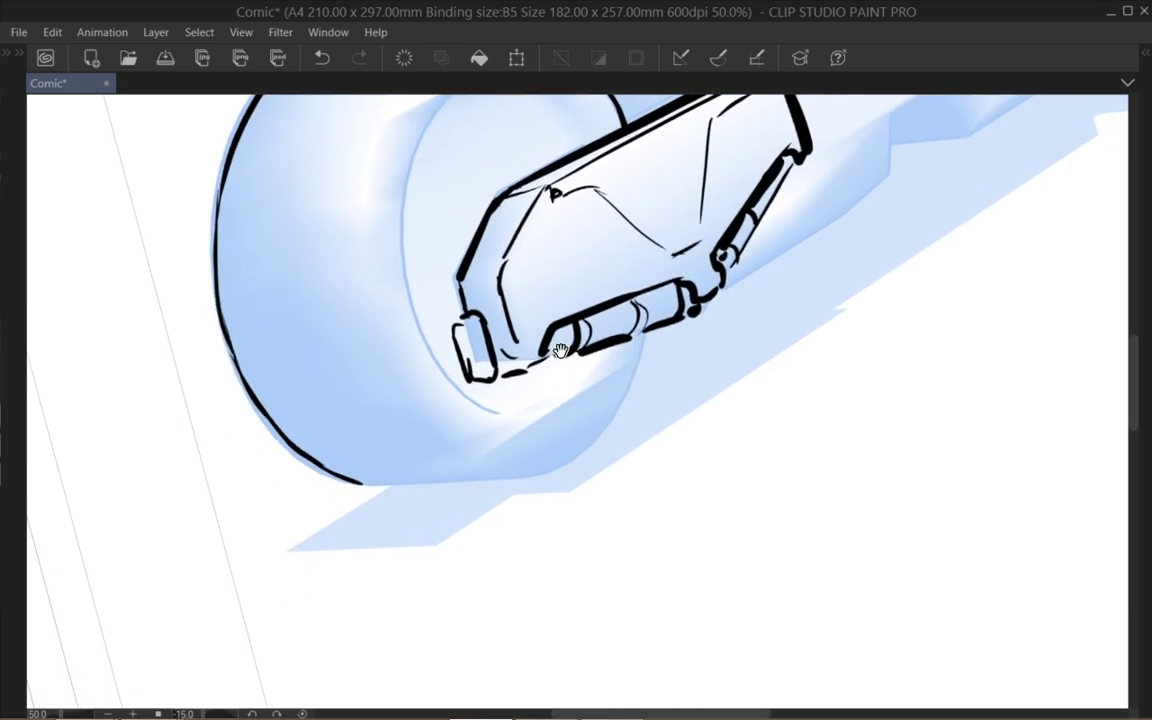
pyautogui.press('-')
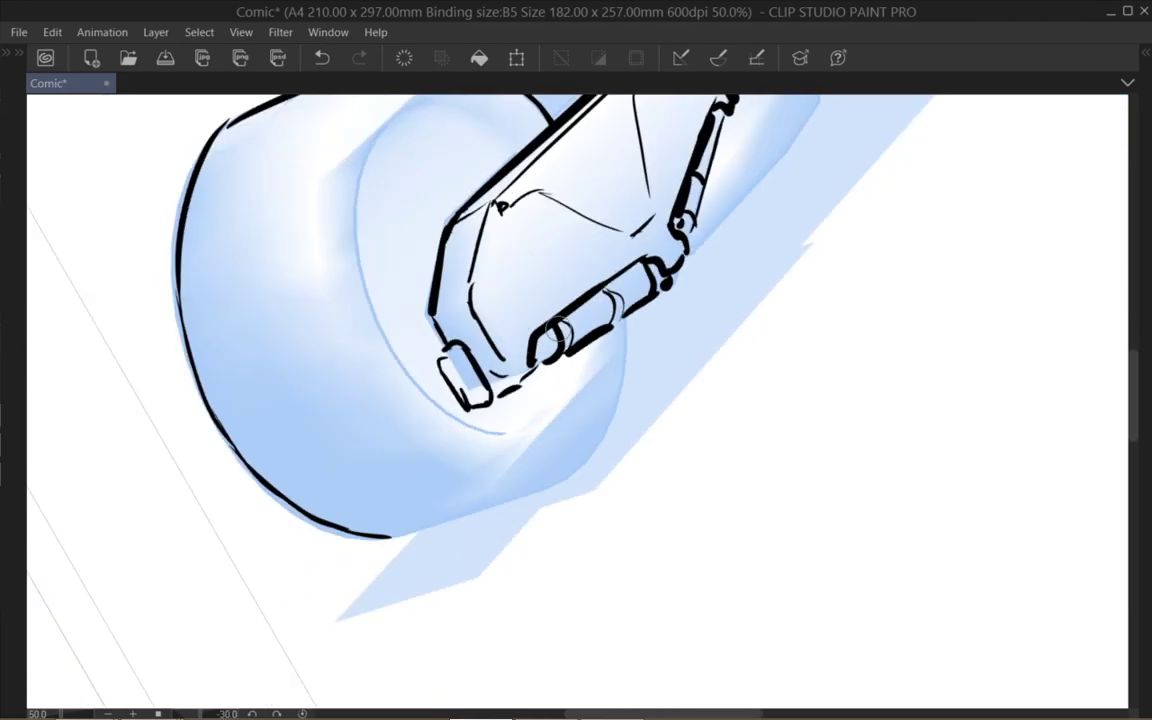
pyautogui.moveTo(622, 318); pyautogui.dragTo(596, 453)
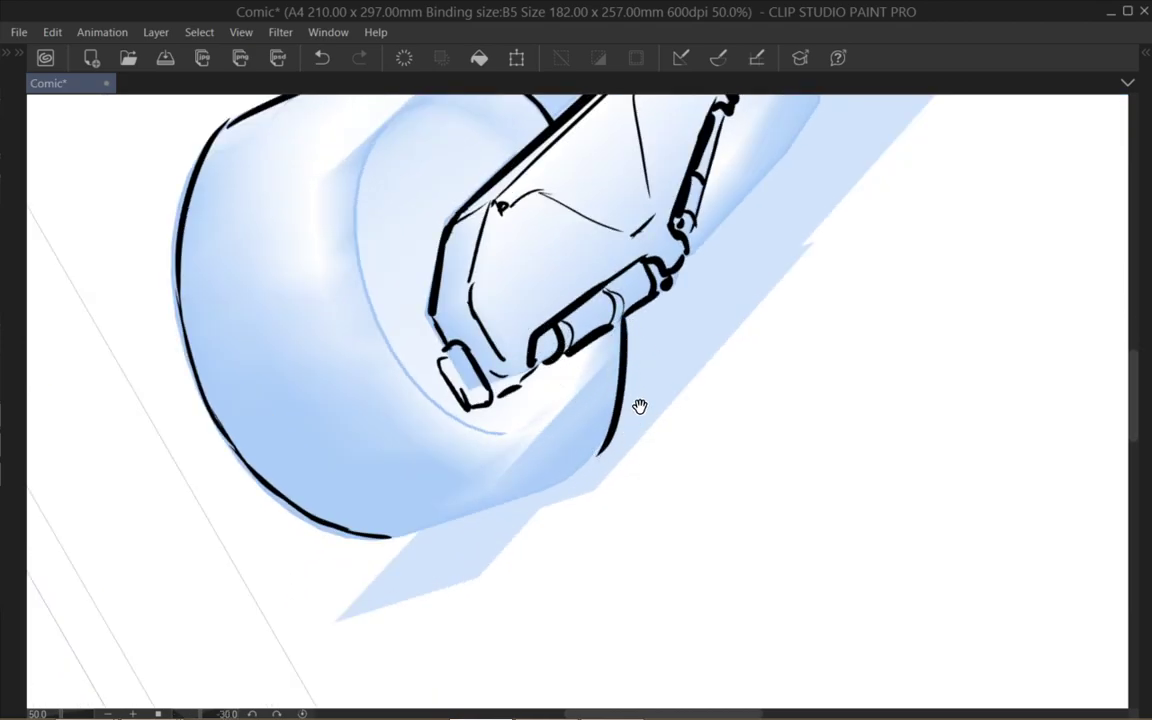
pyautogui.scroll(-3, 636, 414)
pyautogui.moveTo(473, 408); pyautogui.dragTo(614, 359)
pyautogui.moveTo(514, 396); pyautogui.dragTo(670, 330)
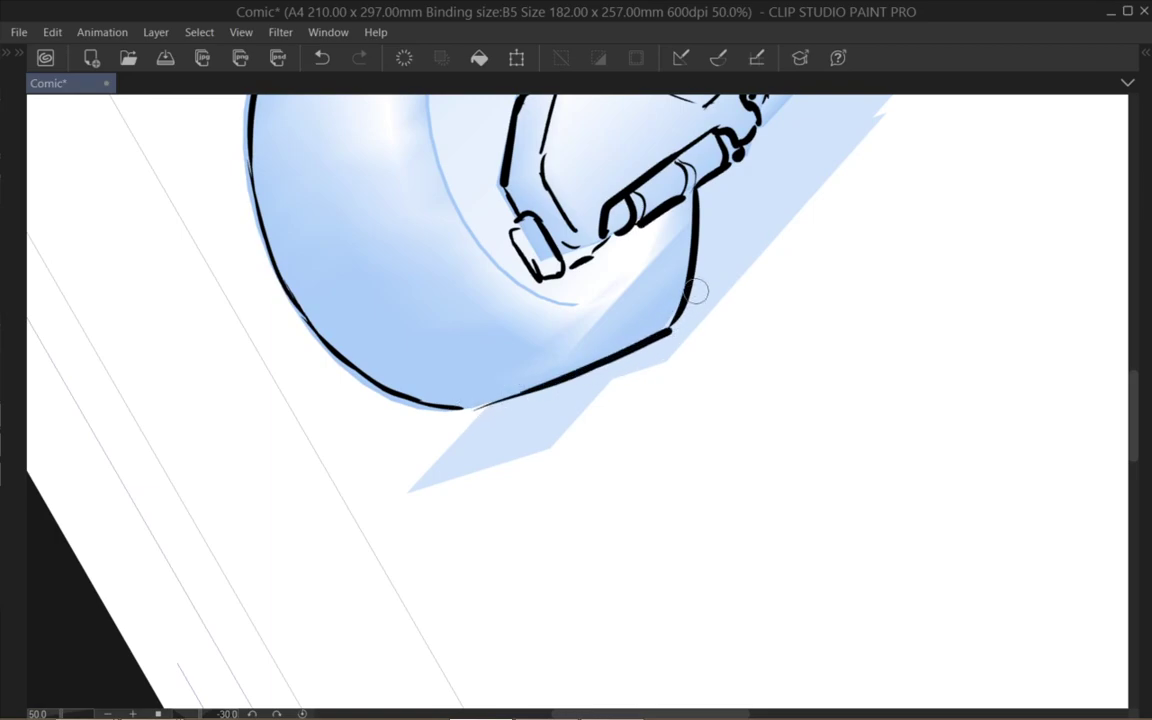
# Ink the front wheel's rim opening, with its long side curve, lower arc and two arcs inside the top
pyautogui.moveTo(671, 240); pyautogui.dragTo(573, 386)
pyautogui.moveTo(544, 222); pyautogui.dragTo(534, 321)
pyautogui.moveTo(374, 215)
pyautogui.mouseDown()
pyautogui.moveTo(330, 363)
pyautogui.moveTo(342, 245)
pyautogui.moveTo(345, 428)
pyautogui.moveTo(317, 311)
pyautogui.moveTo(387, 501)
pyautogui.moveTo(362, 466)
pyautogui.moveTo(456, 547)
pyautogui.moveTo(435, 525)
pyautogui.moveTo(497, 522)
pyautogui.moveTo(539, 499)
pyautogui.mouseUp()
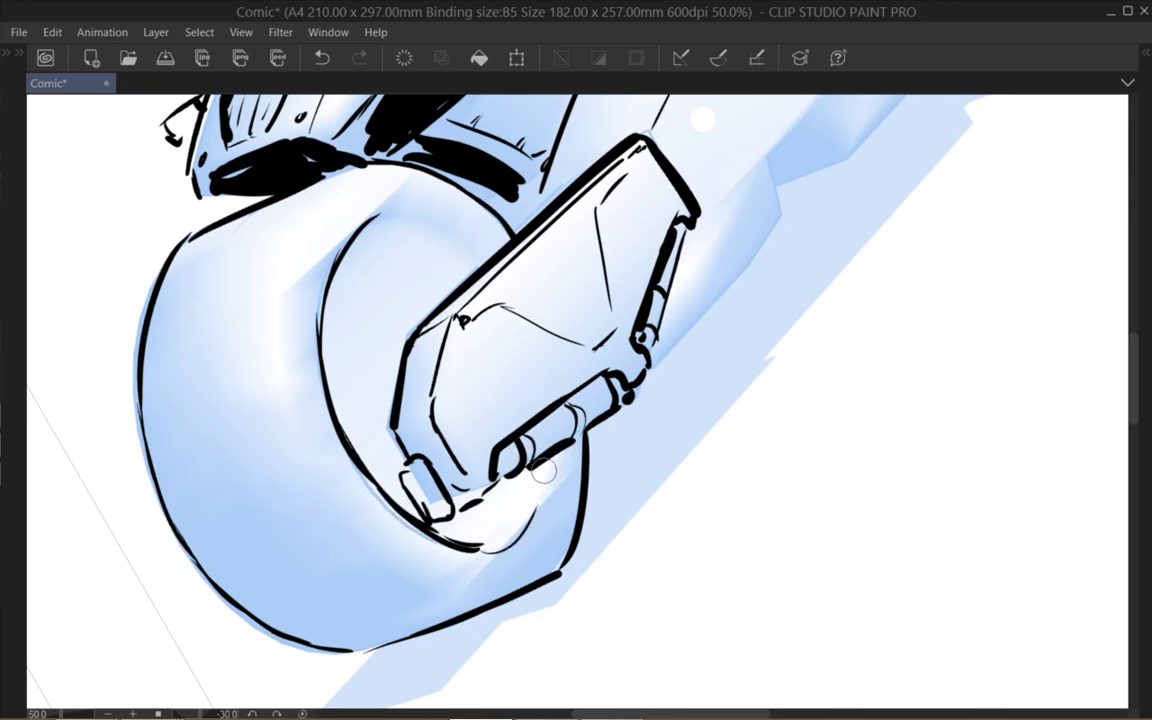
pyautogui.moveTo(340, 226)
pyautogui.mouseDown()
pyautogui.moveTo(434, 232)
pyautogui.moveTo(382, 222)
pyautogui.moveTo(472, 268)
pyautogui.mouseUp()
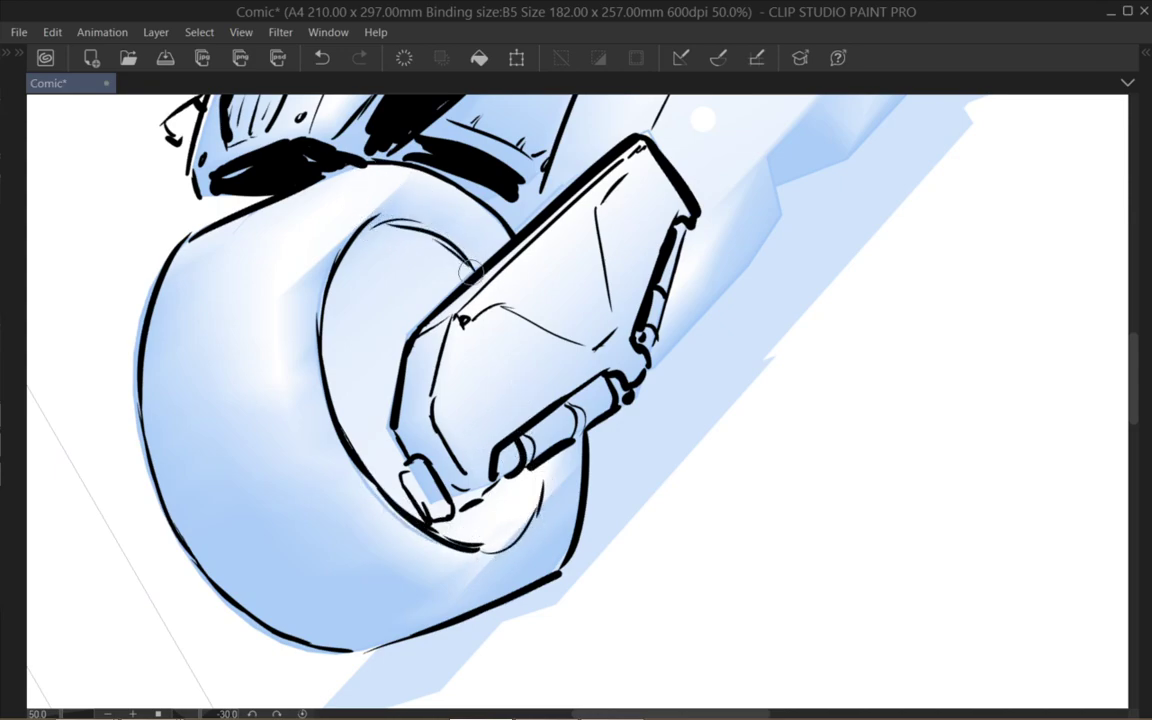
pyautogui.moveTo(343, 256)
pyautogui.mouseDown()
pyautogui.moveTo(406, 270)
pyautogui.moveTo(437, 305)
pyautogui.mouseUp()
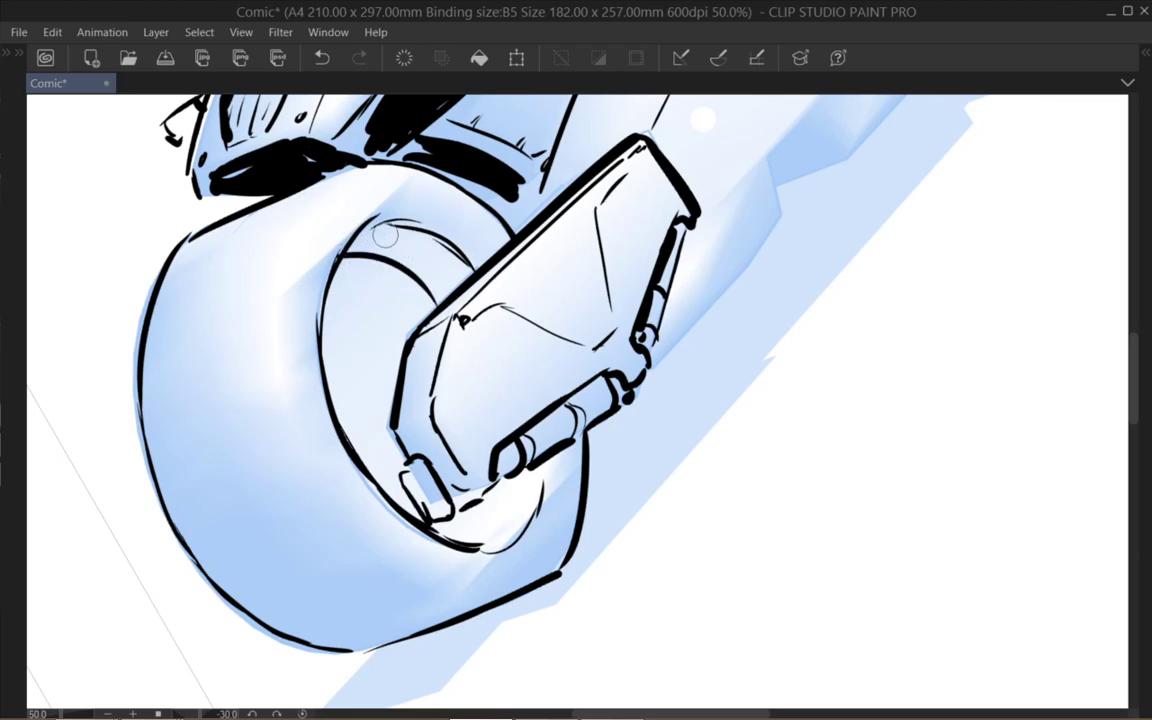
# Fill the rim's upper inner band with black, add curved lines in the lower rim and draw one diagonal line inside the hub
pyautogui.moveTo(345, 243)
pyautogui.mouseDown()
pyautogui.moveTo(416, 252)
pyautogui.moveTo(446, 288)
pyautogui.mouseUp()
pyautogui.moveTo(385, 221)
pyautogui.mouseDown()
pyautogui.moveTo(455, 258)
pyautogui.moveTo(349, 240)
pyautogui.moveTo(342, 255)
pyautogui.mouseUp()
pyautogui.moveTo(502, 489)
pyautogui.mouseDown()
pyautogui.moveTo(483, 541)
pyautogui.moveTo(496, 543)
pyautogui.mouseUp()
pyautogui.moveTo(542, 474); pyautogui.dragTo(513, 542)
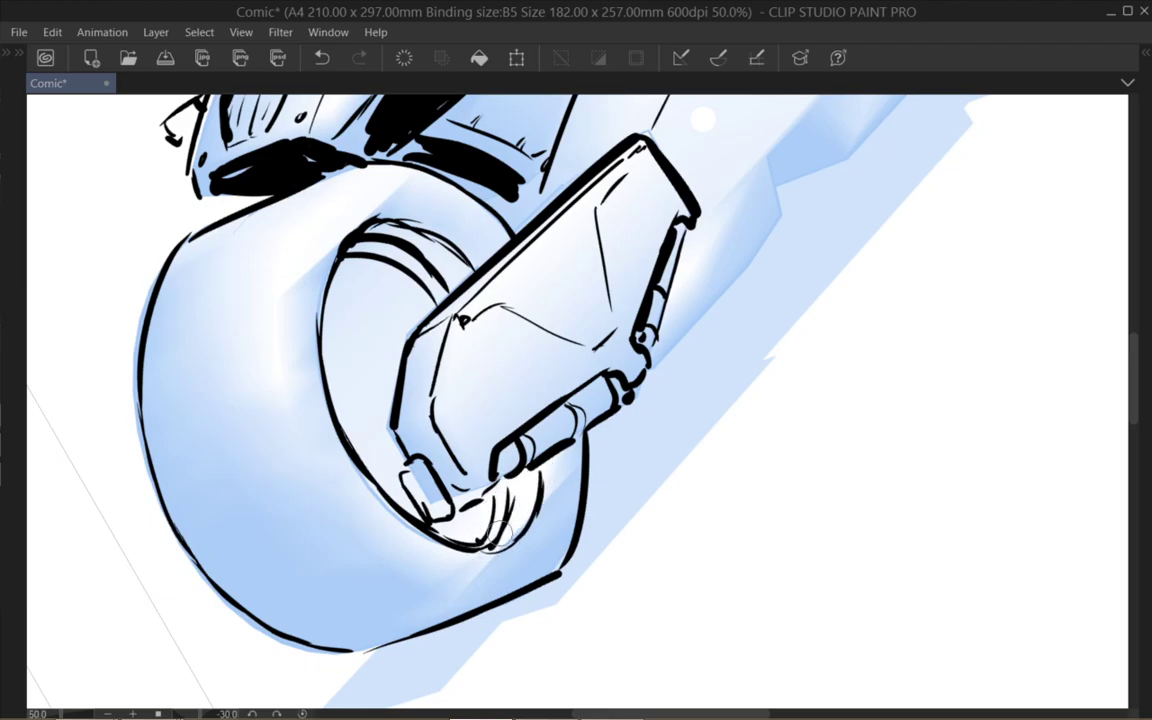
pyautogui.moveTo(370, 222); pyautogui.dragTo(412, 263)
pyautogui.moveTo(325, 210); pyautogui.dragTo(427, 275)
pyautogui.moveTo(350, 232); pyautogui.dragTo(445, 282)
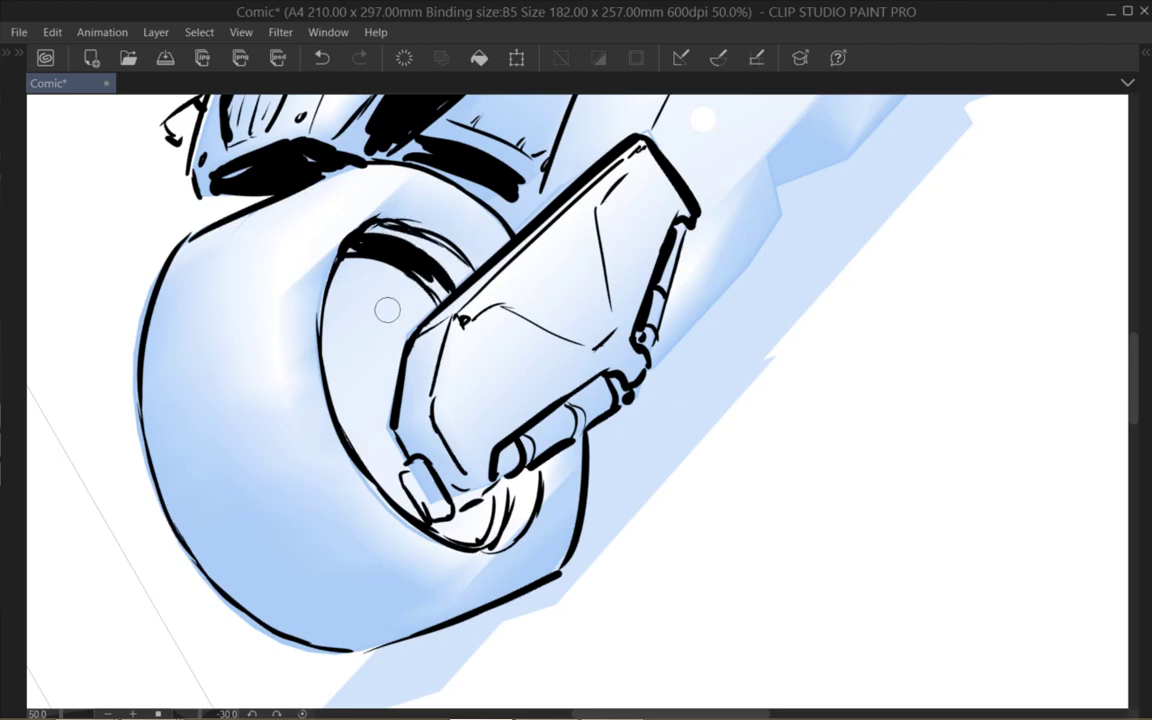
pyautogui.moveTo(350, 267); pyautogui.dragTo(397, 379)
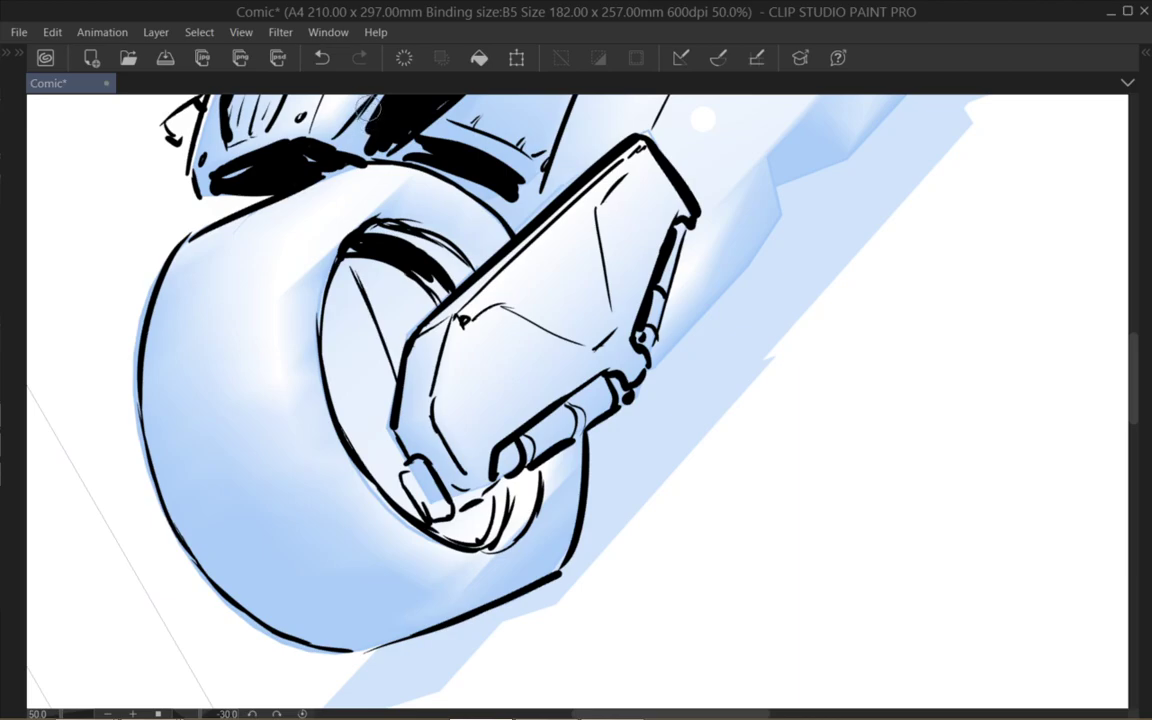
# Ink the front tyre's sidewall edge and a thin curved centre line running around the tread
pyautogui.moveTo(335, 172)
pyautogui.mouseDown()
pyautogui.moveTo(293, 432)
pyautogui.moveTo(297, 459)
pyautogui.moveTo(352, 524)
pyautogui.mouseUp()
pyautogui.hotkey('ctrl', 'z')
pyautogui.moveTo(236, 224); pyautogui.dragTo(300, 470)
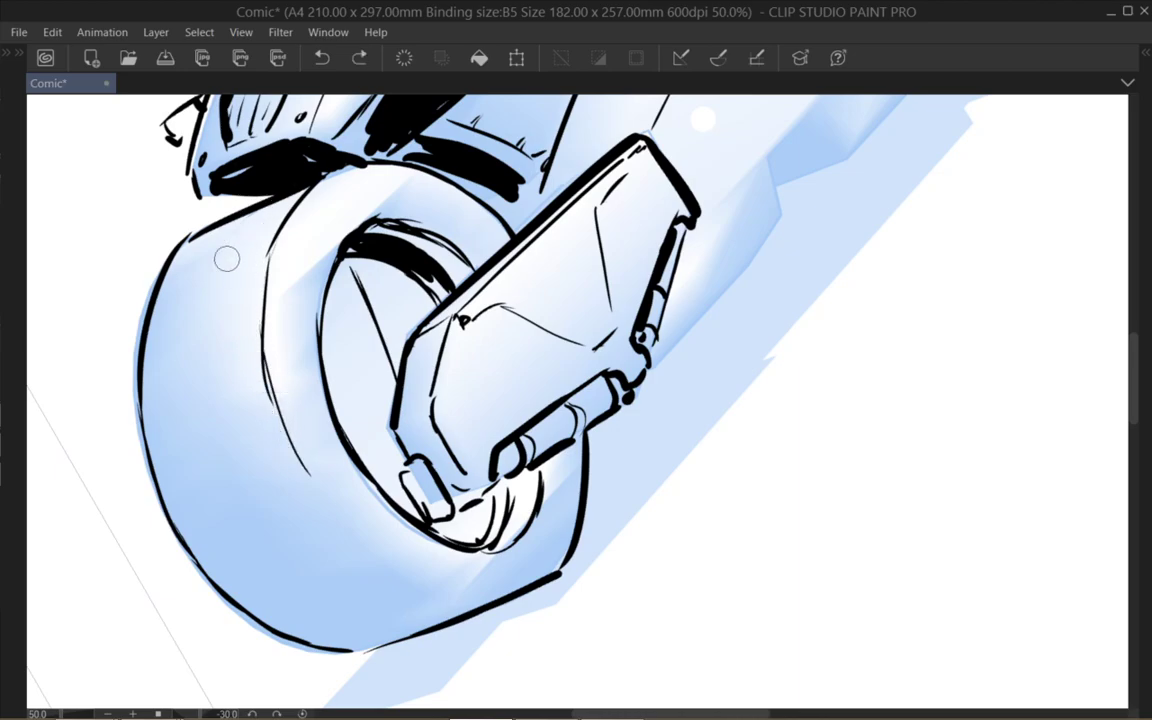
pyautogui.moveTo(215, 250)
pyautogui.mouseDown()
pyautogui.moveTo(198, 418)
pyautogui.moveTo(211, 456)
pyautogui.moveTo(272, 554)
pyautogui.moveTo(241, 500)
pyautogui.moveTo(349, 594)
pyautogui.mouseUp()
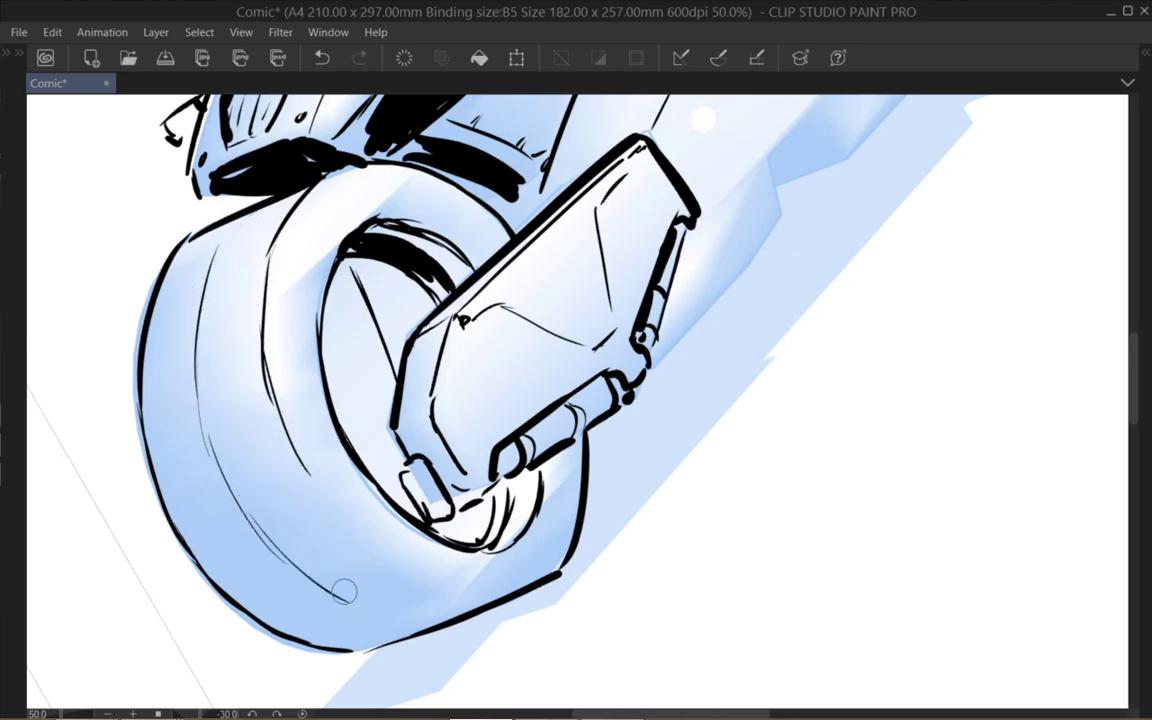
pyautogui.moveTo(286, 475)
pyautogui.mouseDown()
pyautogui.moveTo(429, 577)
pyautogui.moveTo(422, 568)
pyautogui.moveTo(463, 585)
pyautogui.mouseUp()
pyautogui.moveTo(291, 562); pyautogui.dragTo(411, 626)
pyautogui.moveTo(265, 525)
pyautogui.mouseDown()
pyautogui.moveTo(320, 640)
pyautogui.moveTo(354, 632)
pyautogui.mouseUp()
pyautogui.moveTo(373, 555)
pyautogui.mouseDown()
pyautogui.moveTo(318, 534)
pyautogui.moveTo(218, 465)
pyautogui.moveTo(313, 497)
pyautogui.moveTo(203, 386)
pyautogui.moveTo(231, 329)
pyautogui.mouseUp()
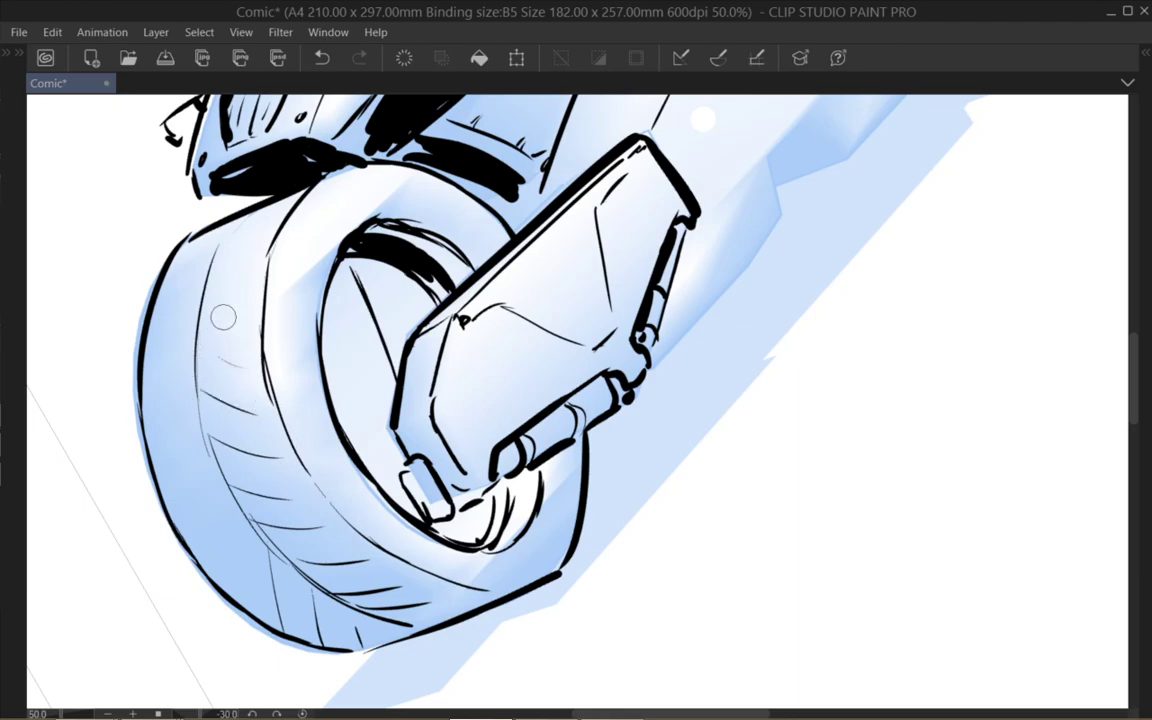
pyautogui.hotkey('ctrl', 'z')
pyautogui.hotkey('ctrl', 'z')
pyautogui.hotkey('ctrl', 'z')
pyautogui.hotkey('ctrl', 'z')
pyautogui.hotkey('ctrl', 'z')
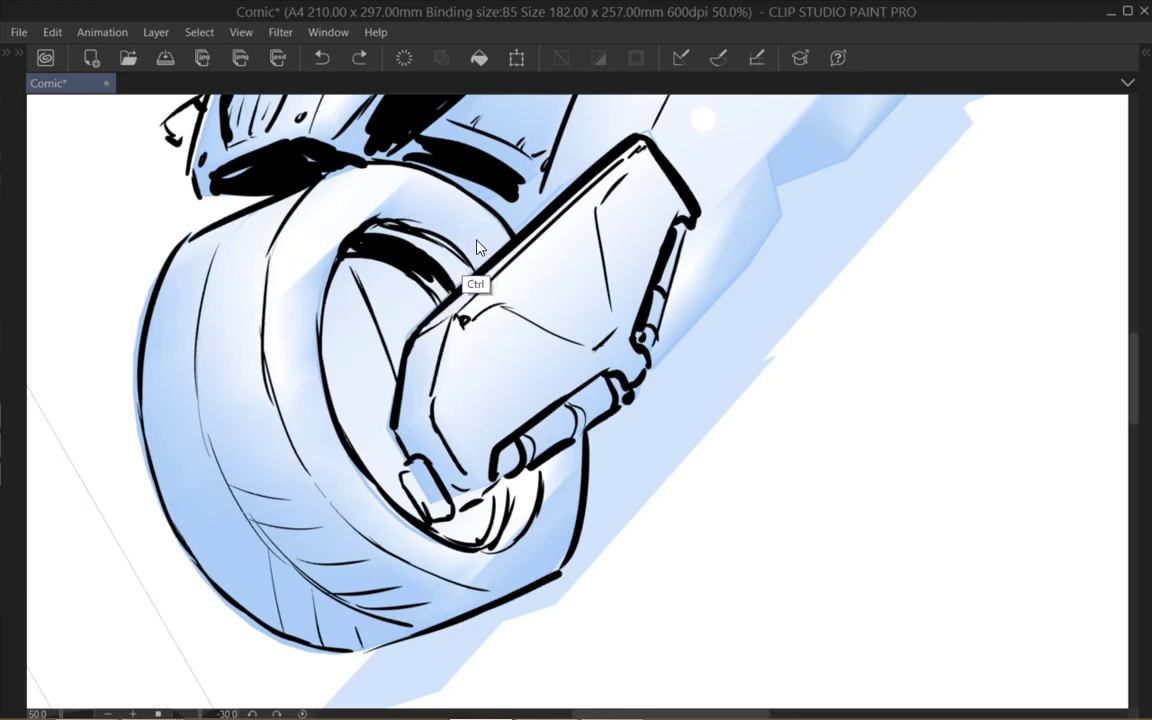
# Draw slanted tread grooves on both sides of the front tyre's centre line and blacken the first groove near the lower edge
pyautogui.moveTo(167, 327)
pyautogui.mouseDown()
pyautogui.moveTo(154, 347)
pyautogui.moveTo(168, 435)
pyautogui.moveTo(216, 482)
pyautogui.moveTo(215, 515)
pyautogui.moveTo(240, 525)
pyautogui.mouseUp()
pyautogui.moveTo(197, 241)
pyautogui.mouseDown()
pyautogui.moveTo(217, 196)
pyautogui.moveTo(211, 301)
pyautogui.moveTo(250, 260)
pyautogui.moveTo(221, 458)
pyautogui.moveTo(275, 442)
pyautogui.moveTo(332, 481)
pyautogui.moveTo(329, 555)
pyautogui.moveTo(383, 569)
pyautogui.moveTo(378, 442)
pyautogui.mouseUp()
pyautogui.moveTo(178, 510)
pyautogui.mouseDown()
pyautogui.moveTo(216, 536)
pyautogui.moveTo(178, 514)
pyautogui.moveTo(260, 553)
pyautogui.mouseUp()
pyautogui.moveTo(177, 513); pyautogui.dragTo(262, 555)
pyautogui.moveTo(165, 494)
pyautogui.mouseDown()
pyautogui.moveTo(240, 537)
pyautogui.moveTo(218, 522)
pyautogui.mouseUp()
pyautogui.moveTo(193, 441)
pyautogui.mouseDown()
pyautogui.moveTo(219, 422)
pyautogui.moveTo(230, 450)
pyautogui.mouseUp()
pyautogui.moveTo(176, 395)
pyautogui.mouseDown()
pyautogui.moveTo(200, 377)
pyautogui.moveTo(188, 335)
pyautogui.mouseUp()
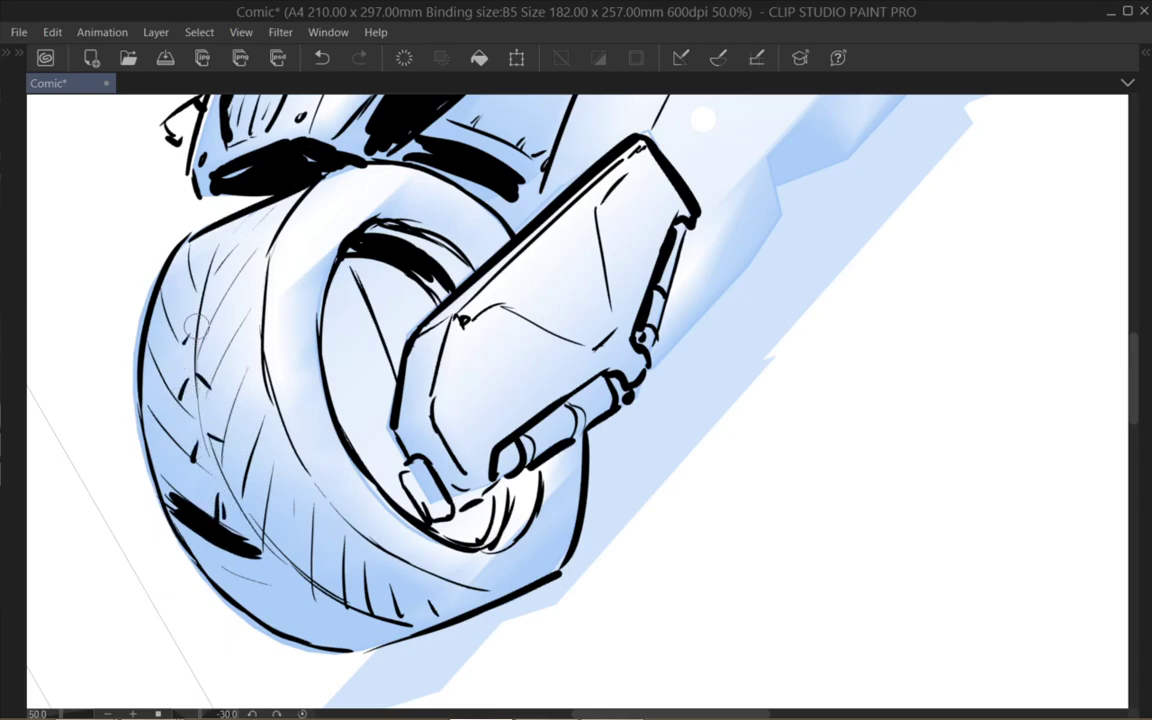
# Fill the lower tread grooves and spots along the centre line of the front tyre with solid black strokes
pyautogui.moveTo(207, 453); pyautogui.dragTo(212, 467)
pyautogui.moveTo(186, 391); pyautogui.dragTo(200, 408)
pyautogui.moveTo(234, 507); pyautogui.dragTo(240, 526)
pyautogui.moveTo(210, 572)
pyautogui.mouseDown()
pyautogui.moveTo(318, 591)
pyautogui.moveTo(326, 603)
pyautogui.moveTo(279, 608)
pyautogui.moveTo(335, 621)
pyautogui.mouseUp()
pyautogui.moveTo(276, 617); pyautogui.dragTo(343, 638)
pyautogui.moveTo(252, 440)
pyautogui.mouseDown()
pyautogui.moveTo(268, 505)
pyautogui.moveTo(300, 512)
pyautogui.moveTo(310, 548)
pyautogui.mouseUp()
pyautogui.moveTo(318, 495)
pyautogui.mouseDown()
pyautogui.moveTo(358, 612)
pyautogui.moveTo(425, 622)
pyautogui.mouseUp()
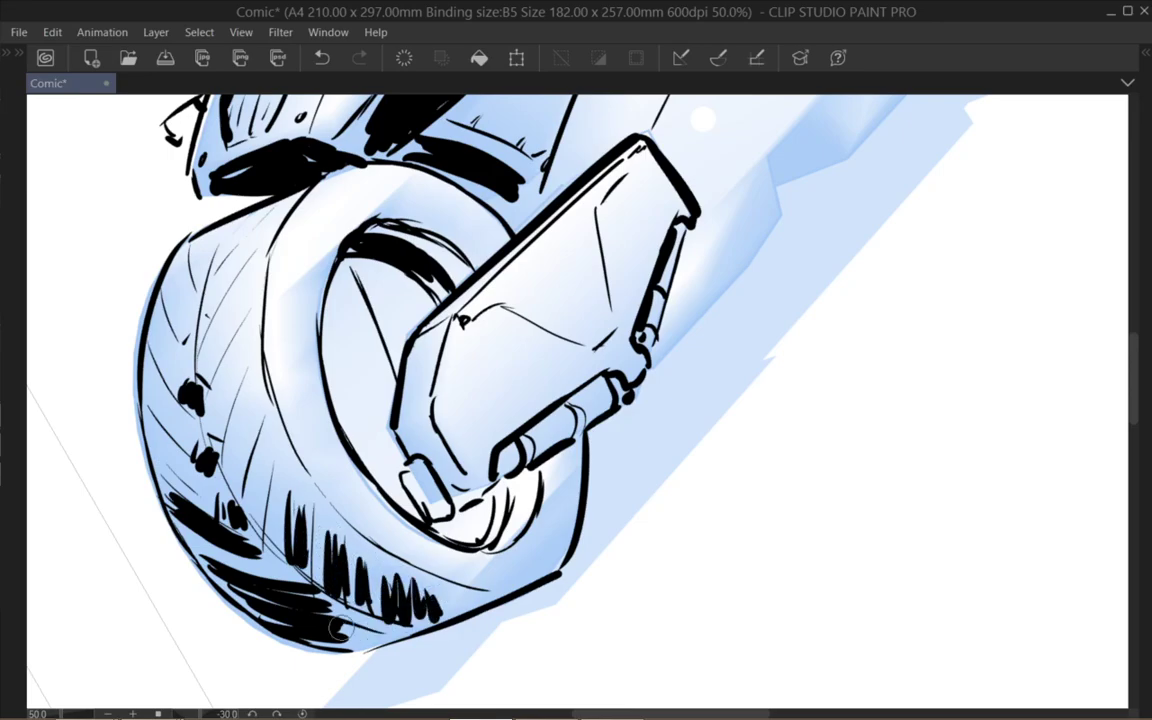
# Add solid black shadow strokes to the part of the front tyre below the side cover's pipe
pyautogui.moveTo(582, 338); pyautogui.dragTo(420, 329)
pyautogui.moveTo(372, 462)
pyautogui.mouseDown()
pyautogui.moveTo(360, 506)
pyautogui.moveTo(380, 503)
pyautogui.moveTo(360, 470)
pyautogui.moveTo(400, 510)
pyautogui.mouseUp()
pyautogui.moveTo(410, 455); pyautogui.dragTo(415, 505)
# Ink the angular underside of the body between the wheels, adding a solid black underside shadow and a small black triangular vent
pyautogui.moveTo(508, 359); pyautogui.dragTo(393, 419)
pyautogui.moveTo(561, 193); pyautogui.dragTo(566, 278)
pyautogui.hotkey('ctrl', 'z')
pyautogui.moveTo(549, 178)
pyautogui.mouseDown()
pyautogui.moveTo(570, 268)
pyautogui.moveTo(522, 339)
pyautogui.moveTo(444, 392)
pyautogui.moveTo(347, 528)
pyautogui.moveTo(313, 554)
pyautogui.mouseUp()
pyautogui.moveTo(373, 402)
pyautogui.mouseDown()
pyautogui.moveTo(403, 371)
pyautogui.moveTo(438, 389)
pyautogui.mouseUp()
pyautogui.moveTo(432, 332)
pyautogui.mouseDown()
pyautogui.moveTo(476, 260)
pyautogui.moveTo(510, 238)
pyautogui.mouseUp()
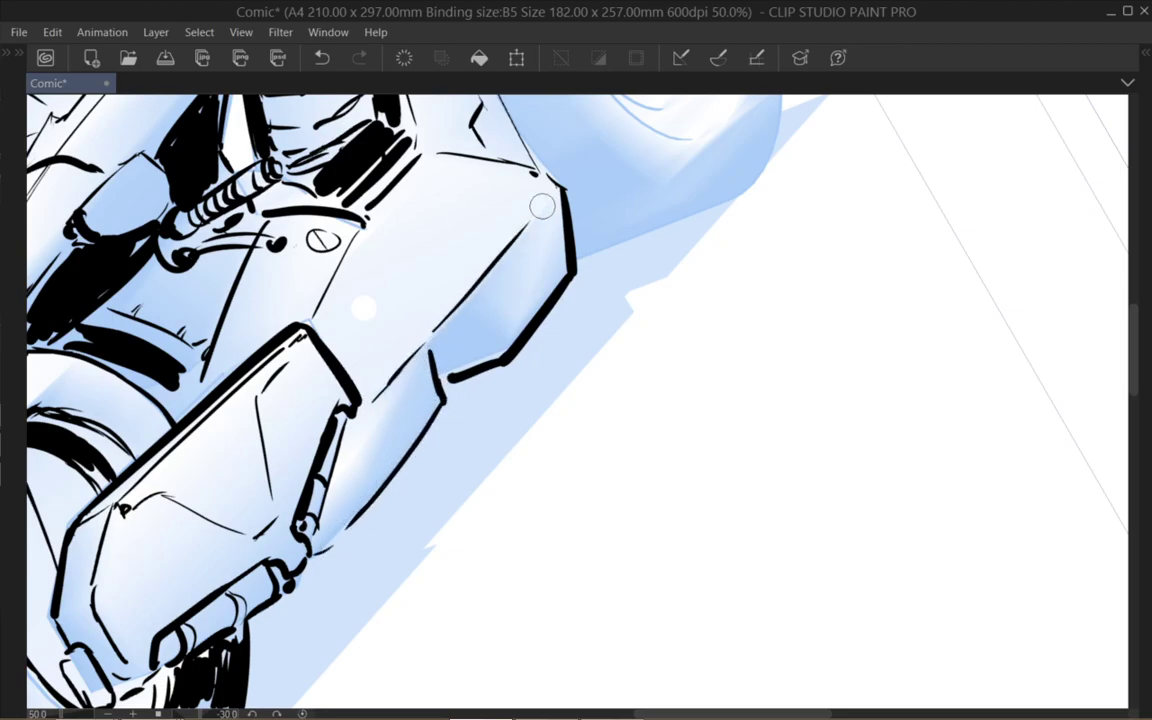
pyautogui.moveTo(459, 348)
pyautogui.mouseDown()
pyautogui.moveTo(476, 352)
pyautogui.moveTo(463, 360)
pyautogui.moveTo(509, 365)
pyautogui.moveTo(437, 350)
pyautogui.moveTo(433, 388)
pyautogui.mouseUp()
pyautogui.moveTo(484, 311)
pyautogui.mouseDown()
pyautogui.moveTo(530, 312)
pyautogui.moveTo(517, 272)
pyautogui.moveTo(515, 311)
pyautogui.moveTo(489, 309)
pyautogui.moveTo(504, 300)
pyautogui.mouseUp()
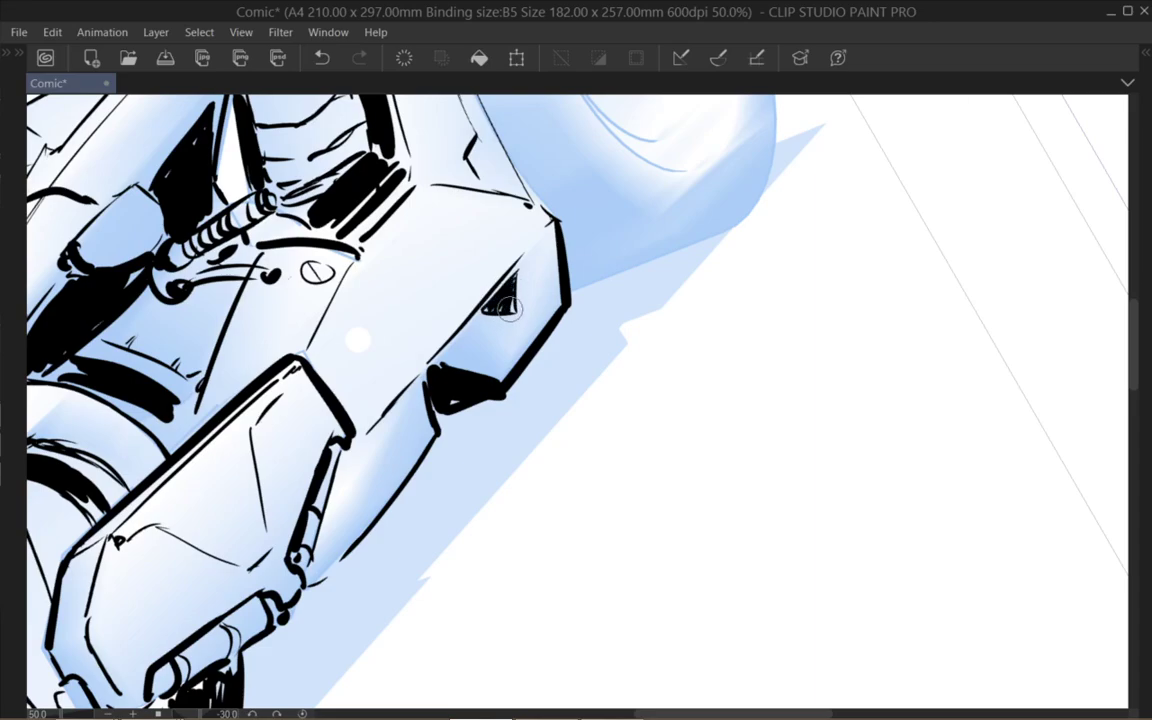
# Ink the rear tyre's top edge and upper outer curve with a heavy line, redoing the uneven strokes
pyautogui.moveTo(525, 200)
pyautogui.mouseDown()
pyautogui.moveTo(519, 368)
pyautogui.moveTo(482, 424)
pyautogui.moveTo(400, 483)
pyautogui.mouseUp()
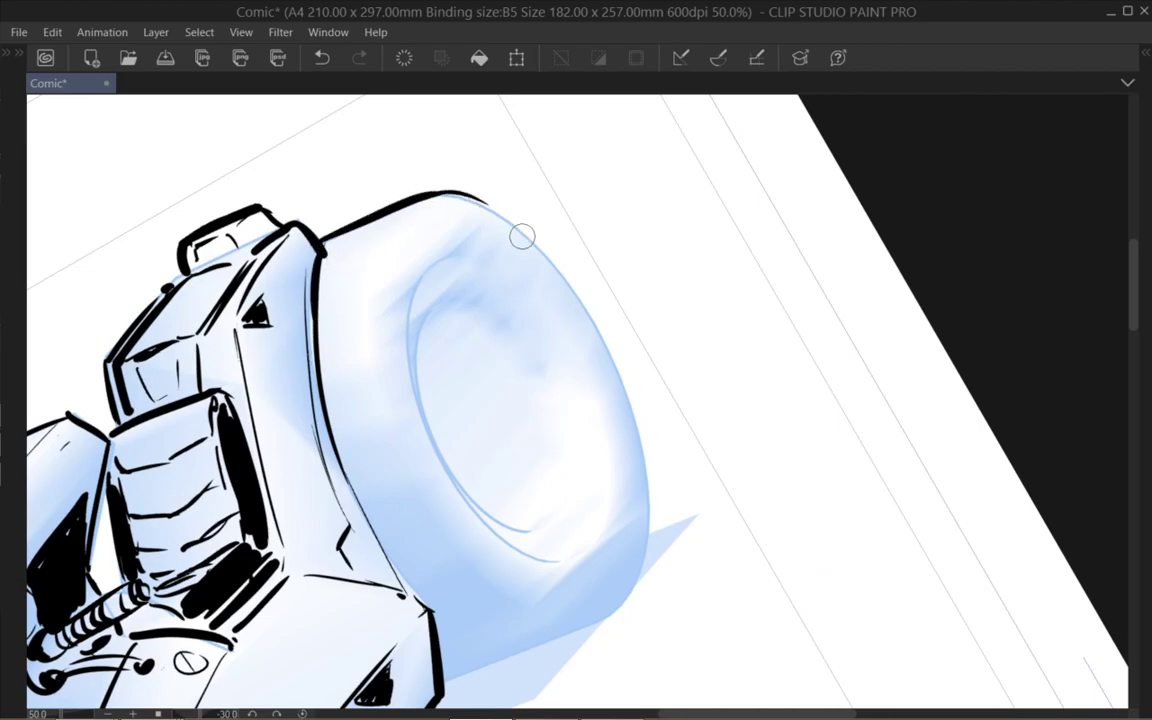
pyautogui.moveTo(322, 240); pyautogui.dragTo(622, 345)
pyautogui.hotkey('ctrl', 'z')
pyautogui.moveTo(440, 191)
pyautogui.mouseDown()
pyautogui.moveTo(601, 343)
pyautogui.moveTo(636, 460)
pyautogui.mouseUp()
pyautogui.moveTo(634, 435); pyautogui.dragTo(652, 538)
pyautogui.moveTo(639, 412); pyautogui.dragTo(603, 277)
pyautogui.hotkey('ctrl', 'z')
pyautogui.hotkey('ctrl', 'z')
pyautogui.moveTo(582, 201)
pyautogui.mouseDown()
pyautogui.moveTo(562, 311)
pyautogui.moveTo(575, 530)
pyautogui.mouseUp()
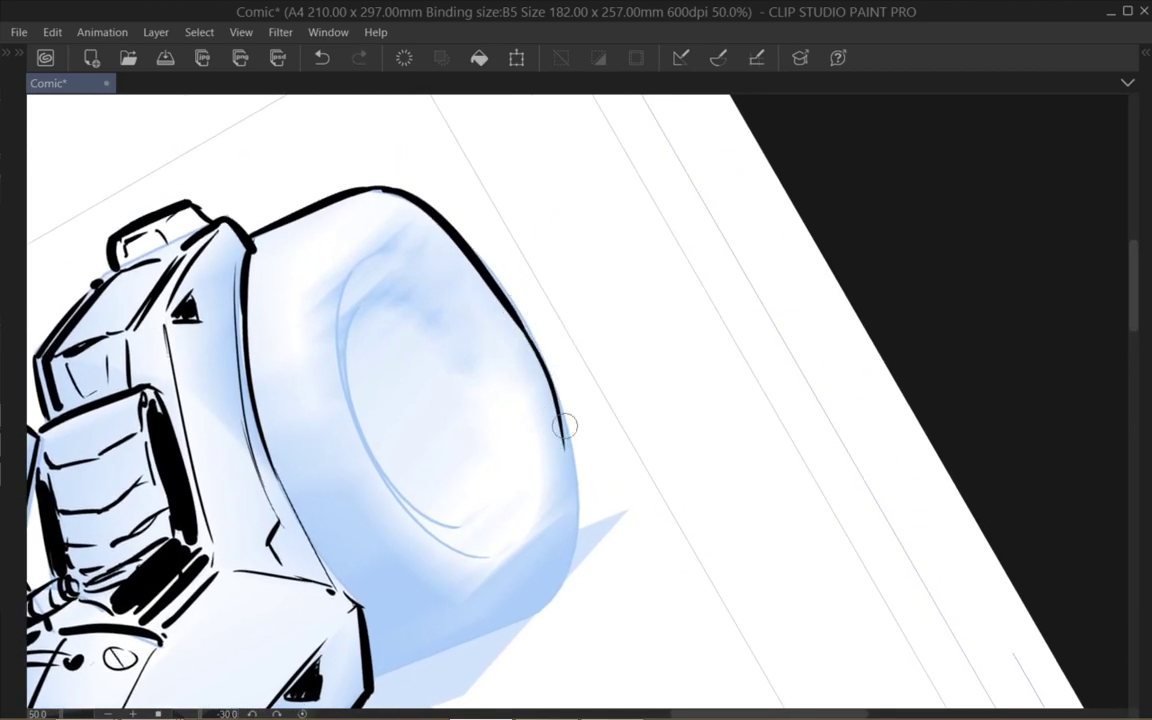
# Complete the rear tyre's outline with its lower outer curve and heavy bottom edge up to the body
pyautogui.moveTo(596, 458)
pyautogui.mouseDown()
pyautogui.moveTo(543, 331)
pyautogui.moveTo(545, 438)
pyautogui.mouseUp()
pyautogui.moveTo(533, 250); pyautogui.dragTo(552, 402)
pyautogui.moveTo(554, 339); pyautogui.dragTo(587, 257)
pyautogui.moveTo(387, 451)
pyautogui.mouseDown()
pyautogui.moveTo(525, 398)
pyautogui.moveTo(580, 357)
pyautogui.mouseUp()
pyautogui.moveTo(503, 398); pyautogui.dragTo(576, 360)
pyautogui.moveTo(570, 216); pyautogui.dragTo(492, 346)
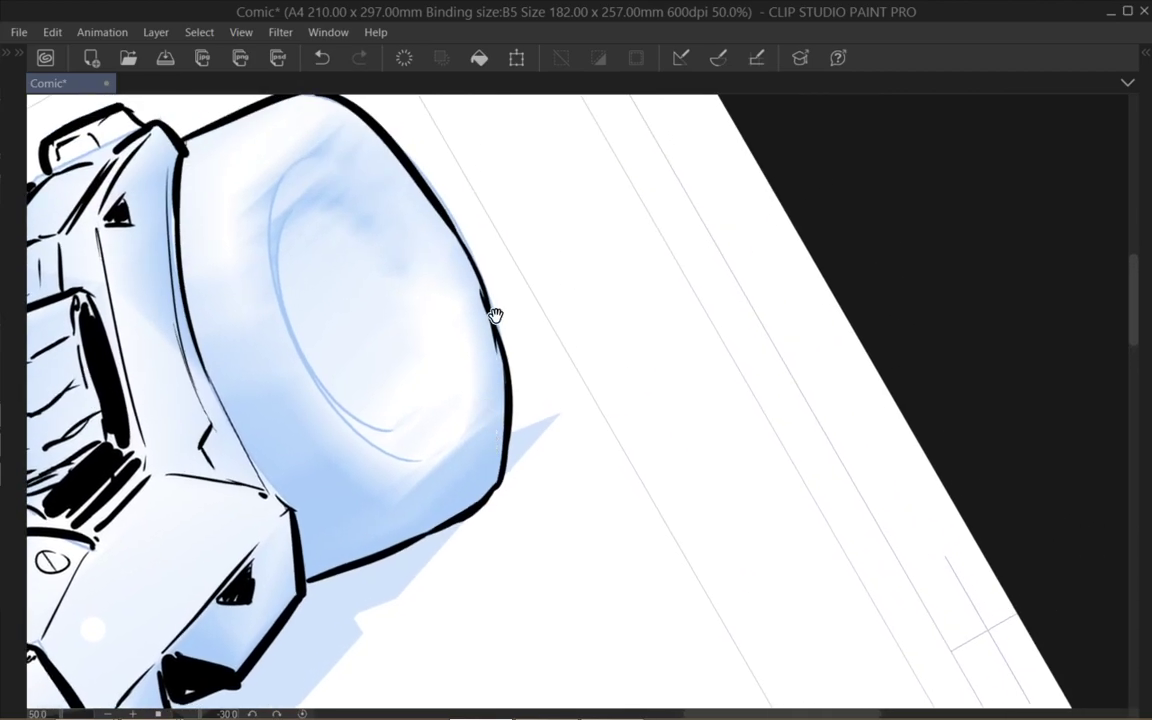
# Ink the rear wheel's rim opening and inner oval, and fill the gap at their top with black
pyautogui.moveTo(308, 144); pyautogui.dragTo(278, 192)
pyautogui.hotkey('ctrl', 'z')
pyautogui.moveTo(311, 145)
pyautogui.mouseDown()
pyautogui.moveTo(271, 200)
pyautogui.moveTo(308, 352)
pyautogui.moveTo(384, 444)
pyautogui.moveTo(440, 463)
pyautogui.mouseUp()
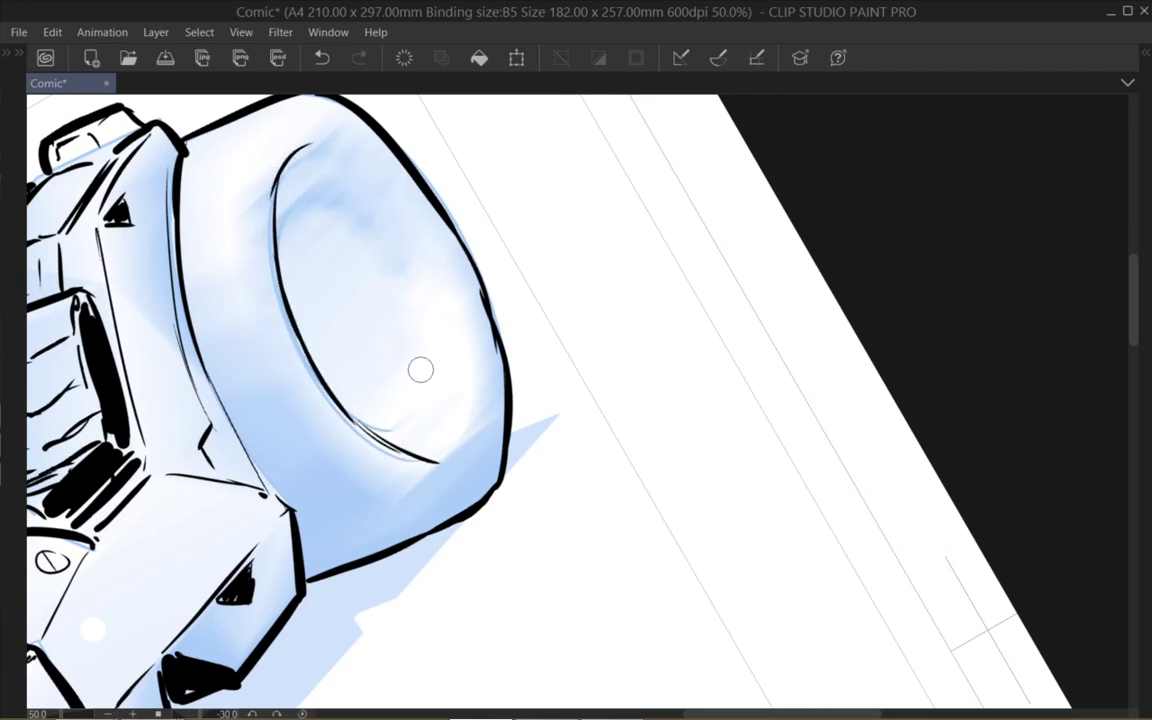
pyautogui.moveTo(290, 143); pyautogui.dragTo(435, 265)
pyautogui.moveTo(457, 310)
pyautogui.mouseDown()
pyautogui.moveTo(468, 344)
pyautogui.moveTo(443, 462)
pyautogui.mouseUp()
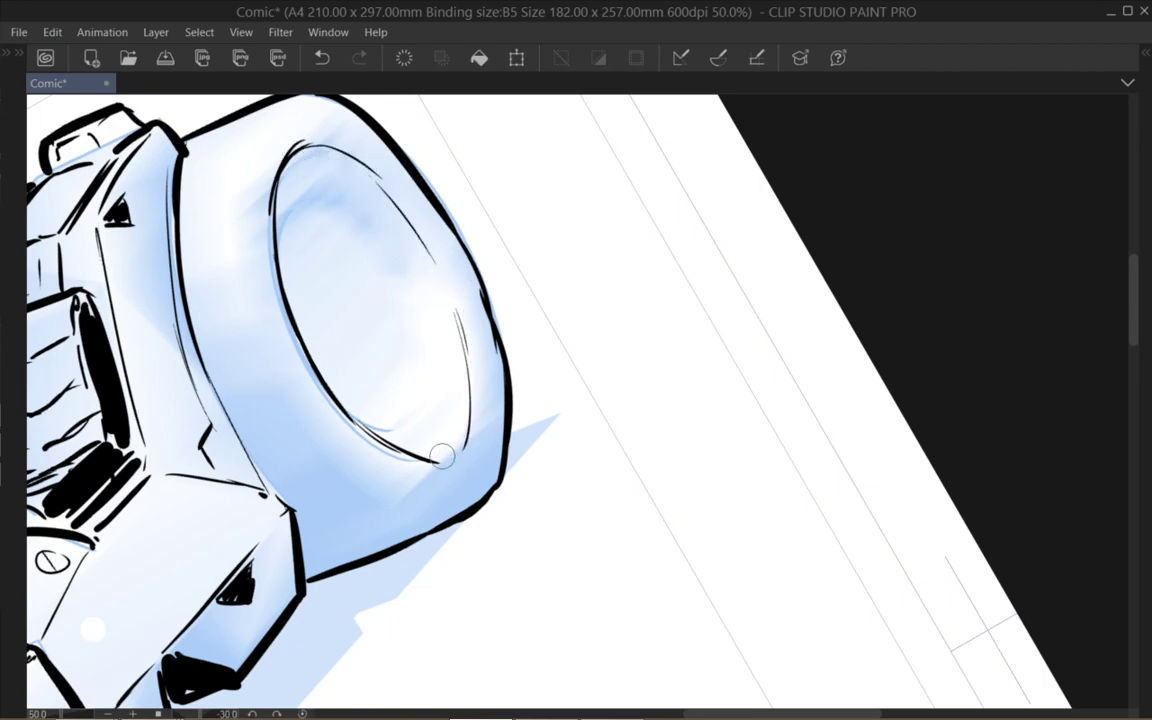
pyautogui.moveTo(293, 197)
pyautogui.mouseDown()
pyautogui.moveTo(393, 309)
pyautogui.moveTo(432, 409)
pyautogui.moveTo(423, 358)
pyautogui.mouseUp()
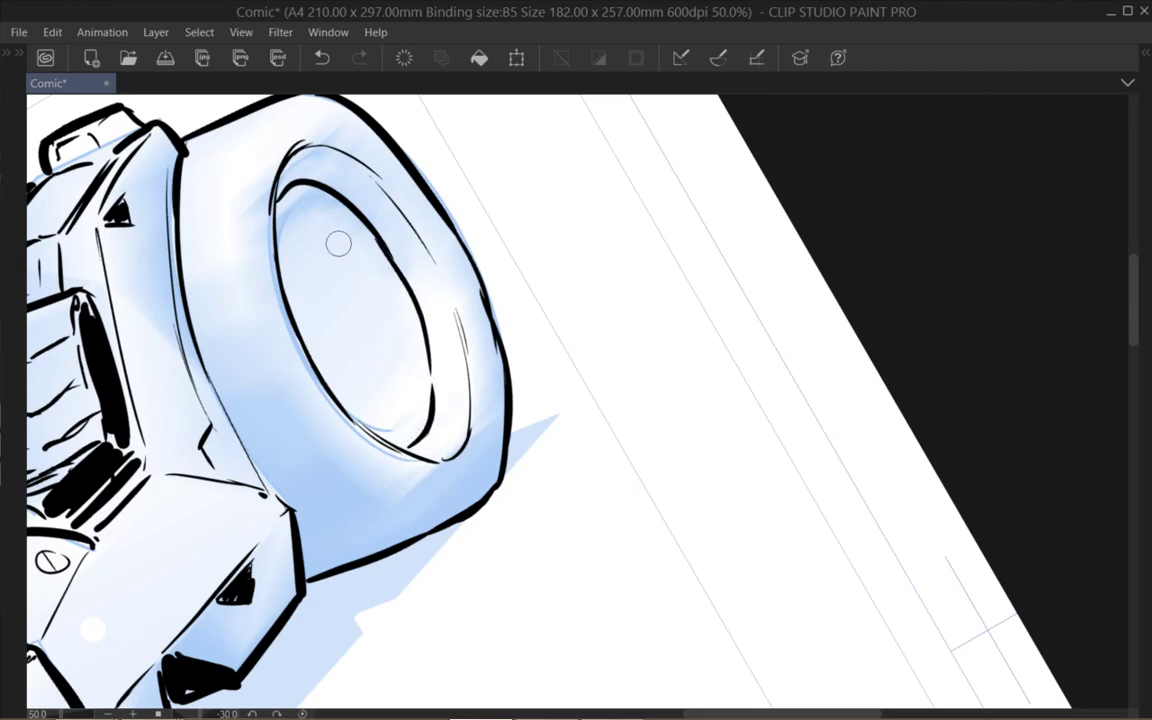
pyautogui.moveTo(296, 150)
pyautogui.mouseDown()
pyautogui.moveTo(290, 170)
pyautogui.moveTo(322, 159)
pyautogui.mouseUp()
# Draw the rear tyre's sidewall edge and hatch the tread beside the body with dense curved strokes
pyautogui.moveTo(267, 114)
pyautogui.mouseDown()
pyautogui.moveTo(213, 138)
pyautogui.moveTo(226, 254)
pyautogui.moveTo(342, 478)
pyautogui.moveTo(346, 425)
pyautogui.mouseUp()
pyautogui.moveTo(212, 300)
pyautogui.mouseDown()
pyautogui.moveTo(298, 425)
pyautogui.moveTo(272, 424)
pyautogui.mouseUp()
pyautogui.moveTo(214, 375)
pyautogui.mouseDown()
pyautogui.moveTo(285, 455)
pyautogui.moveTo(293, 489)
pyautogui.mouseUp()
pyautogui.moveTo(258, 447); pyautogui.dragTo(290, 490)
pyautogui.moveTo(215, 305); pyautogui.dragTo(250, 385)
pyautogui.moveTo(192, 282)
pyautogui.mouseDown()
pyautogui.moveTo(236, 402)
pyautogui.moveTo(212, 382)
pyautogui.mouseUp()
pyautogui.moveTo(188, 310)
pyautogui.mouseDown()
pyautogui.moveTo(215, 380)
pyautogui.moveTo(285, 415)
pyautogui.mouseUp()
pyautogui.moveTo(225, 340); pyautogui.dragTo(290, 418)
pyautogui.moveTo(210, 288); pyautogui.dragTo(238, 345)
pyautogui.moveTo(217, 253); pyautogui.dragTo(243, 350)
# Fill the rear tyre's lower tread next to the body with a solid black shadow
pyautogui.moveTo(290, 430); pyautogui.dragTo(401, 515)
pyautogui.moveTo(305, 455)
pyautogui.mouseDown()
pyautogui.moveTo(400, 523)
pyautogui.moveTo(392, 533)
pyautogui.mouseUp()
pyautogui.moveTo(330, 505)
pyautogui.mouseDown()
pyautogui.moveTo(378, 548)
pyautogui.moveTo(352, 558)
pyautogui.moveTo(309, 538)
pyautogui.mouseUp()
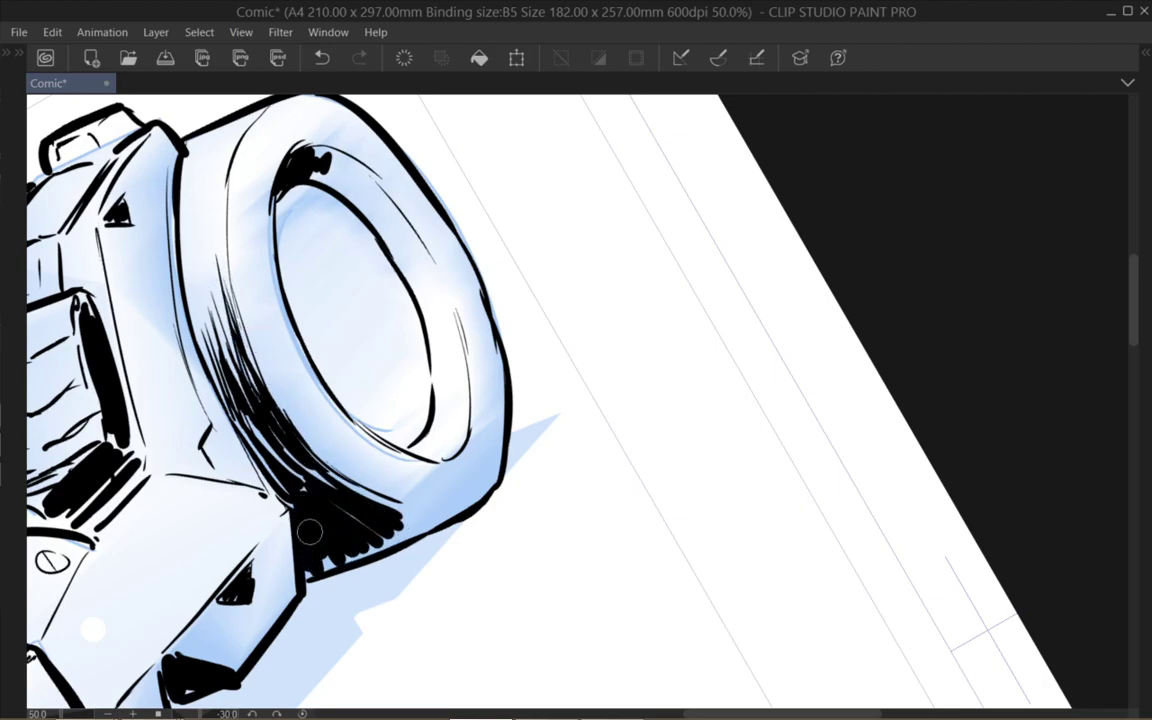
# Reinforce the lower end of the rear tyre's inner sidewall line and its heavy bottom edge
pyautogui.moveTo(395, 445); pyautogui.dragTo(443, 378)
pyautogui.moveTo(330, 350); pyautogui.dragTo(452, 440)
pyautogui.moveTo(396, 494)
pyautogui.mouseDown()
pyautogui.moveTo(412, 470)
pyautogui.moveTo(516, 438)
pyautogui.mouseUp()
# Start the ground shadow beside the rear tyre with a heavy edge line and dense parallel strokes running forward under the body
pyautogui.moveTo(444, 444); pyautogui.dragTo(556, 284)
pyautogui.moveTo(473, 372); pyautogui.dragTo(573, 337)
pyautogui.moveTo(469, 384)
pyautogui.mouseDown()
pyautogui.moveTo(544, 340)
pyautogui.moveTo(441, 408)
pyautogui.mouseUp()
pyautogui.moveTo(490, 371); pyautogui.dragTo(405, 455)
pyautogui.moveTo(550, 345); pyautogui.dragTo(372, 505)
pyautogui.moveTo(571, 343)
pyautogui.mouseDown()
pyautogui.moveTo(363, 517)
pyautogui.moveTo(337, 553)
pyautogui.mouseUp()
pyautogui.moveTo(557, 374); pyautogui.dragTo(326, 589)
pyautogui.moveTo(493, 445); pyautogui.dragTo(327, 589)
pyautogui.moveTo(438, 508); pyautogui.dragTo(312, 637)
# Extend the ground shadow forward beneath the body with long, closely packed black strokes that taper along its outer edge
pyautogui.moveTo(409, 456)
pyautogui.mouseDown()
pyautogui.moveTo(566, 298)
pyautogui.moveTo(505, 328)
pyautogui.mouseUp()
pyautogui.moveTo(553, 319)
pyautogui.mouseDown()
pyautogui.moveTo(468, 392)
pyautogui.moveTo(396, 480)
pyautogui.mouseUp()
pyautogui.moveTo(534, 353); pyautogui.dragTo(364, 517)
pyautogui.moveTo(508, 383); pyautogui.dragTo(352, 530)
pyautogui.moveTo(535, 375); pyautogui.dragTo(340, 552)
pyautogui.moveTo(507, 410); pyautogui.dragTo(332, 573)
pyautogui.moveTo(518, 418); pyautogui.dragTo(331, 590)
pyautogui.moveTo(515, 440); pyautogui.dragTo(329, 612)
pyautogui.moveTo(482, 475); pyautogui.dragTo(314, 645)
# Ink the diagonal shadow edge at the front tyre's base and darken the gap between the wheel and the body
pyautogui.moveTo(460, 487); pyautogui.dragTo(571, 357)
pyautogui.moveTo(459, 398)
pyautogui.mouseDown()
pyautogui.moveTo(421, 433)
pyautogui.moveTo(413, 512)
pyautogui.mouseUp()
pyautogui.moveTo(414, 446)
pyautogui.mouseDown()
pyautogui.moveTo(408, 530)
pyautogui.moveTo(424, 518)
pyautogui.mouseUp()
pyautogui.moveTo(463, 400)
pyautogui.mouseDown()
pyautogui.moveTo(440, 416)
pyautogui.moveTo(468, 426)
pyautogui.mouseUp()
# Hatch the front tyre's ground shadow with long, nearly parallel tapered strokes spreading out beneath the tread
pyautogui.moveTo(564, 342)
pyautogui.mouseDown()
pyautogui.moveTo(465, 450)
pyautogui.moveTo(661, 229)
pyautogui.mouseUp()
pyautogui.moveTo(408, 417); pyautogui.dragTo(341, 481)
pyautogui.moveTo(430, 416); pyautogui.dragTo(331, 509)
pyautogui.moveTo(488, 394); pyautogui.dragTo(362, 499)
pyautogui.moveTo(547, 370); pyautogui.dragTo(364, 498)
pyautogui.moveTo(466, 433); pyautogui.dragTo(377, 499)
pyautogui.moveTo(556, 371); pyautogui.dragTo(397, 492)
pyautogui.moveTo(596, 347)
pyautogui.mouseDown()
pyautogui.moveTo(413, 483)
pyautogui.moveTo(455, 457)
pyautogui.mouseUp()
pyautogui.moveTo(612, 340); pyautogui.dragTo(492, 445)
pyautogui.moveTo(606, 365); pyautogui.dragTo(519, 431)
pyautogui.moveTo(640, 305); pyautogui.dragTo(616, 336)
pyautogui.moveTo(658, 289); pyautogui.dragTo(613, 334)
# Ink a round slotted cap with a black shaded side on the body behind the swingarm panel, and blacken the body's rear corner
pyautogui.moveTo(722, 290); pyautogui.dragTo(586, 432)
pyautogui.press('^')
pyautogui.press('^')
pyautogui.press('^')
pyautogui.moveTo(705, 280); pyautogui.dragTo(538, 502)
pyautogui.press('-')
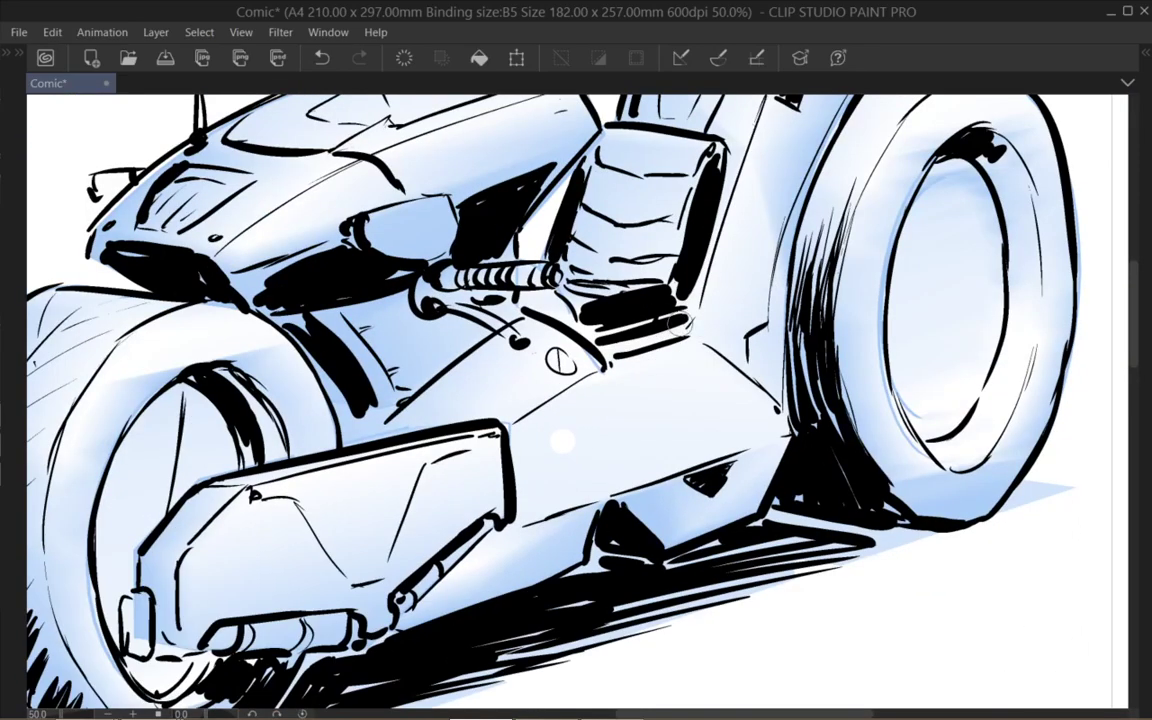
pyautogui.scroll(-2, 700, 320)
pyautogui.moveTo(674, 350); pyautogui.dragTo(620, 356)
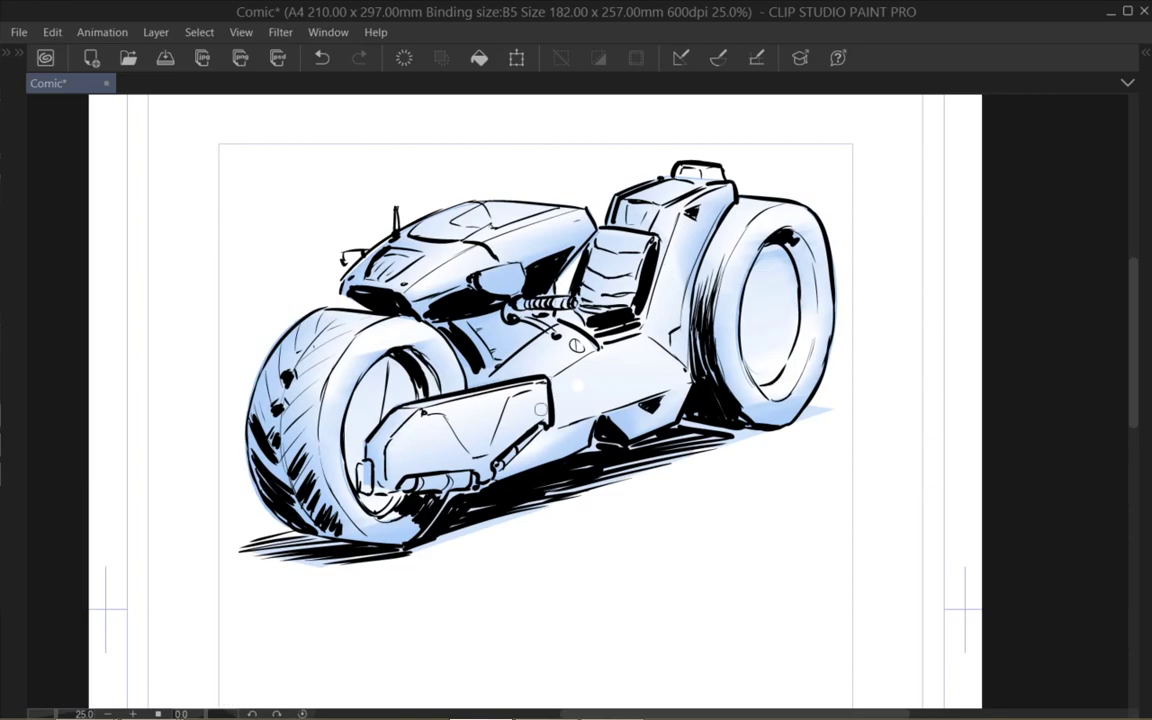
pyautogui.moveTo(563, 382)
pyautogui.mouseDown()
pyautogui.moveTo(568, 415)
pyautogui.moveTo(600, 390)
pyautogui.moveTo(590, 415)
pyautogui.moveTo(554, 428)
pyautogui.mouseUp()
pyautogui.moveTo(597, 386); pyautogui.dragTo(582, 409)
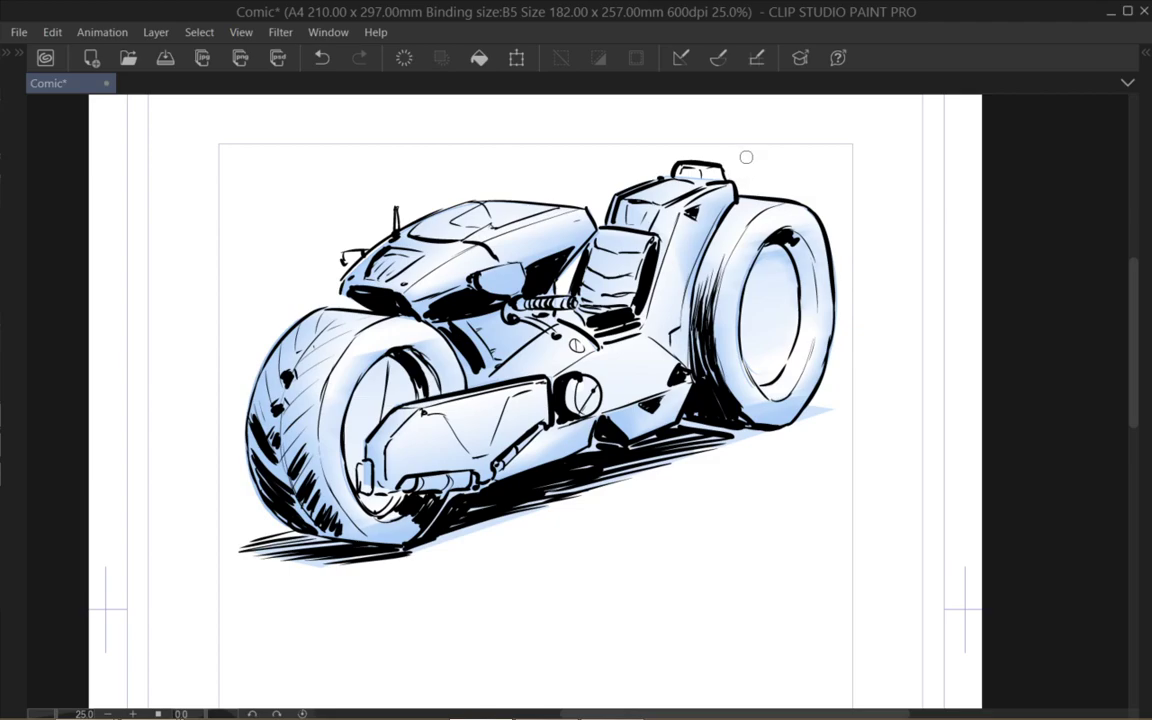
pyautogui.moveTo(606, 351)
pyautogui.mouseDown()
pyautogui.moveTo(616, 391)
pyautogui.moveTo(618, 370)
pyautogui.mouseUp()
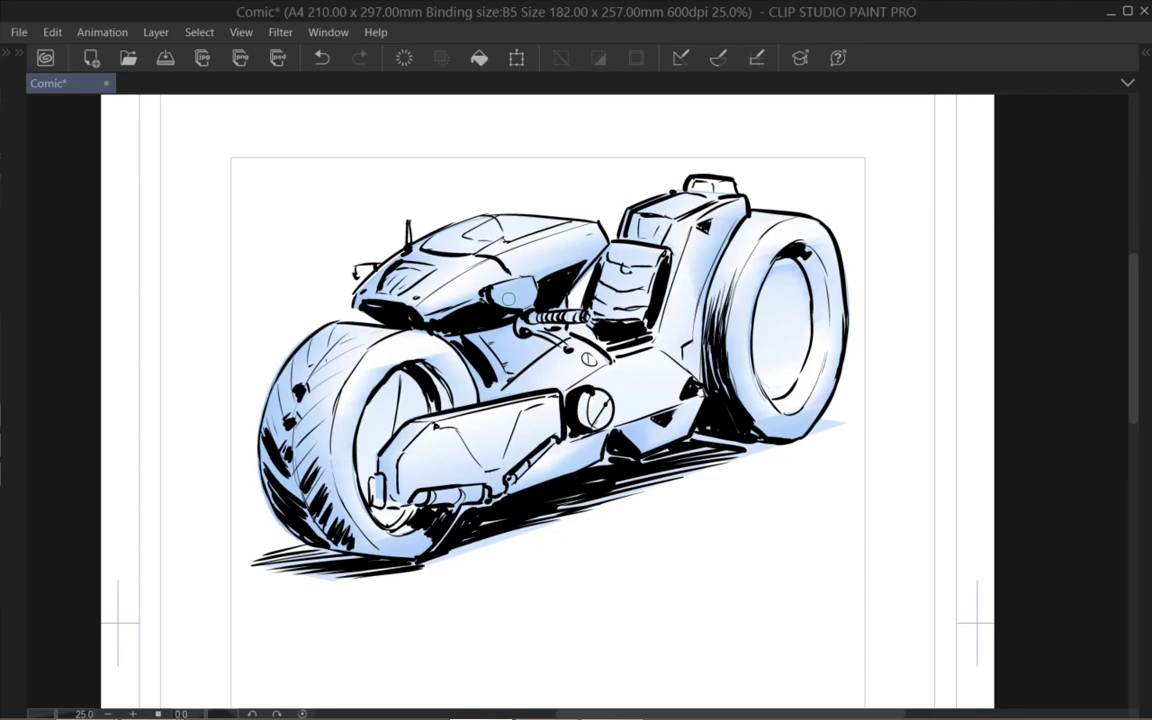
pyautogui.scroll(1, 508, 298)
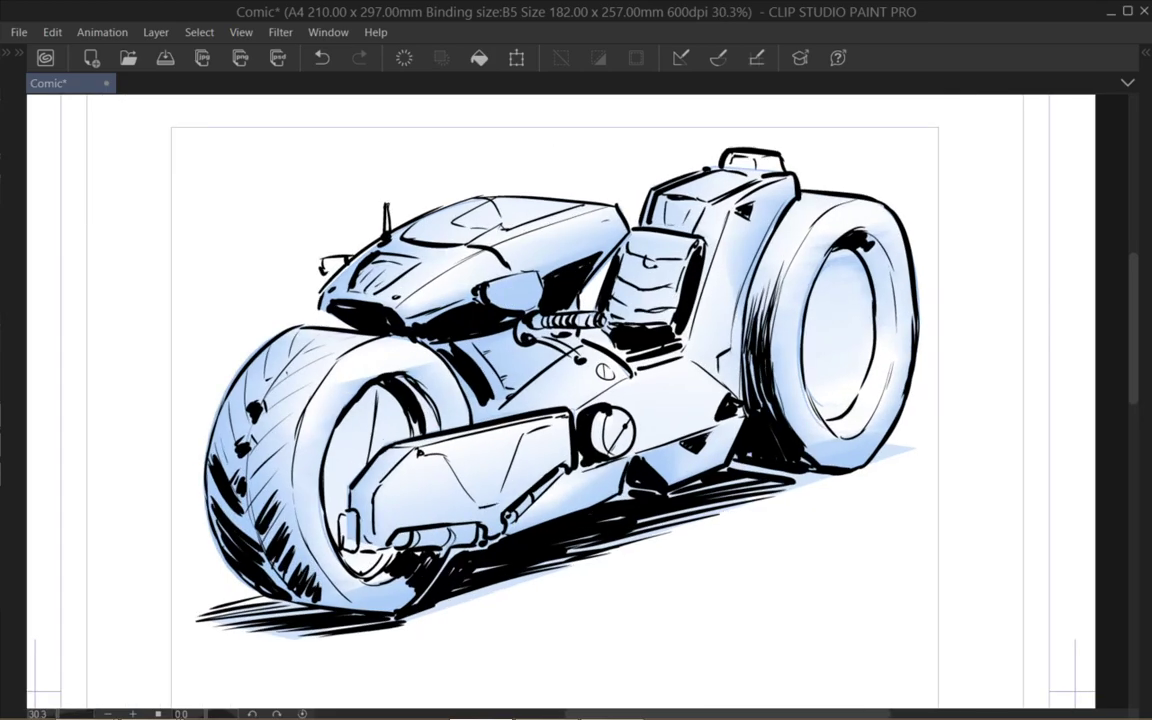